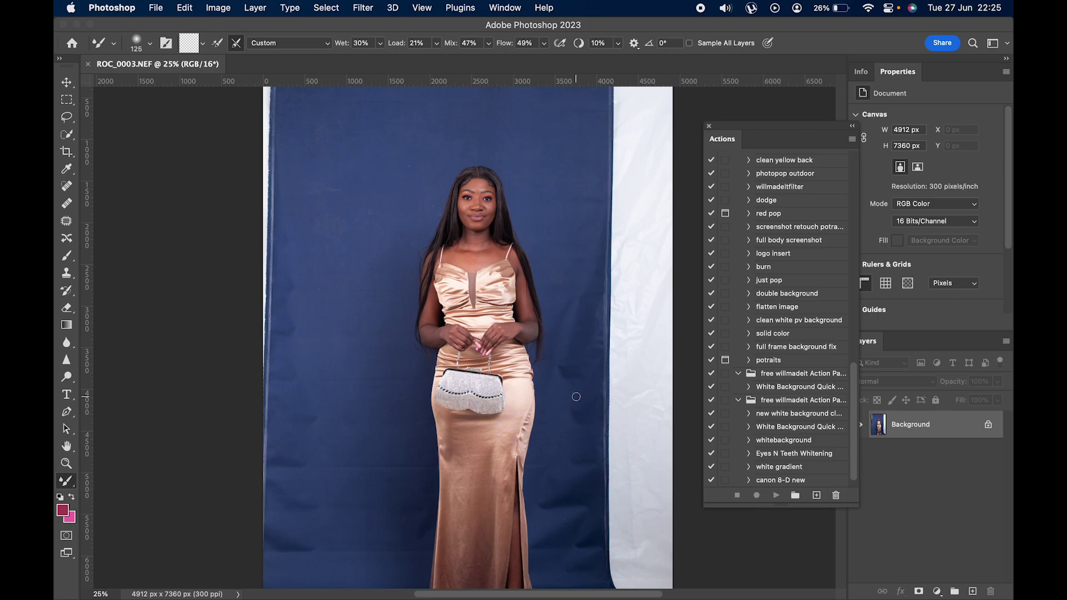
# Start cropping the full portrait with the crop ratio set to 4:5 (8:10)
pyautogui.scroll(-2, 576, 397)
pyautogui.press('super+minus')
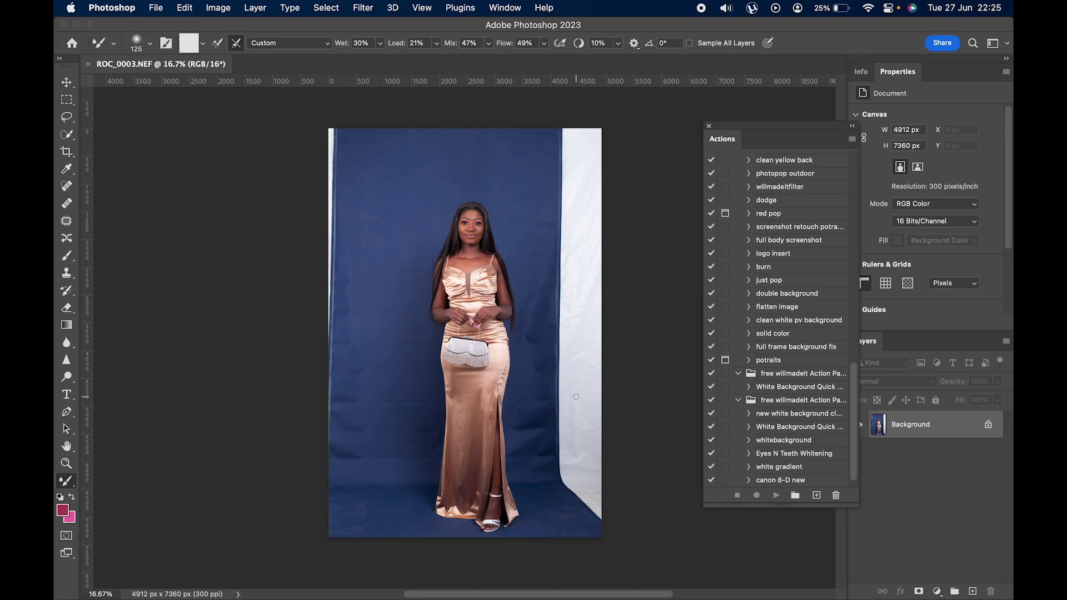
pyautogui.click(66, 151)
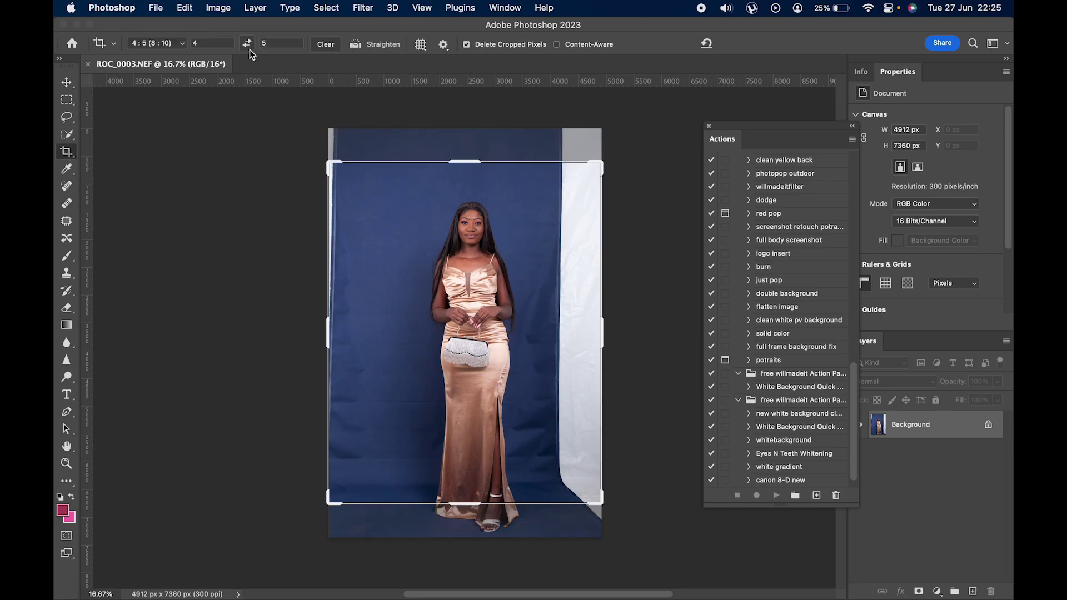
pyautogui.click(165, 43)
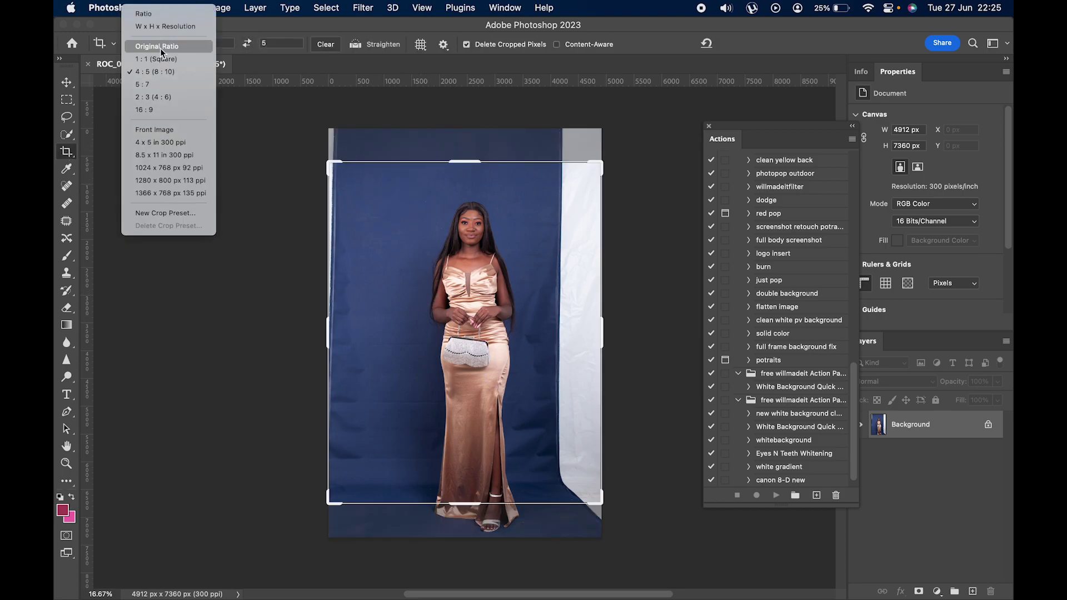
pyautogui.click(160, 47)
pyautogui.click(156, 43)
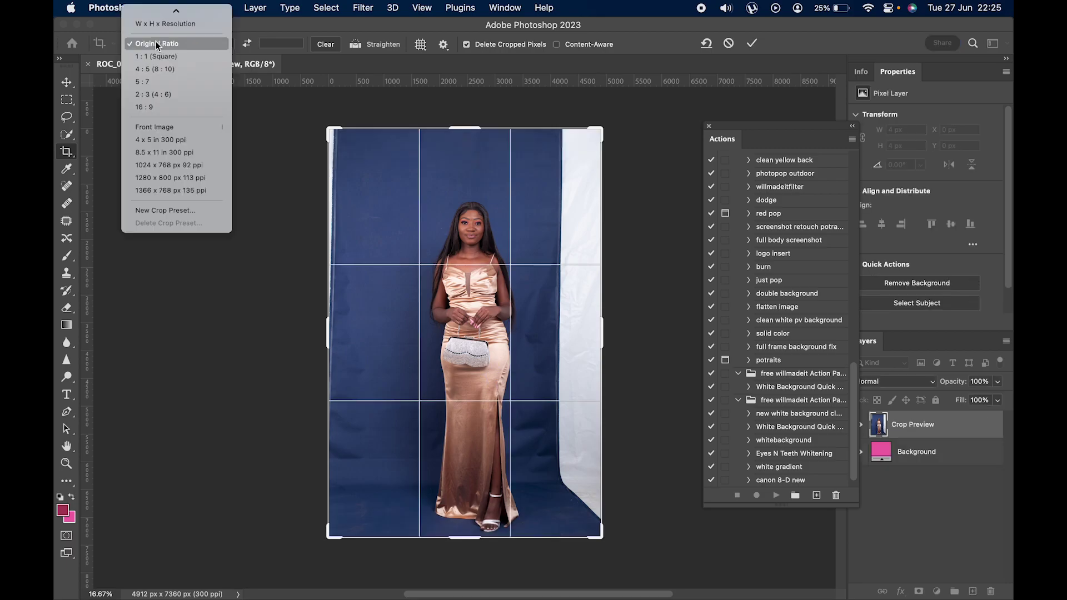
pyautogui.click(159, 72)
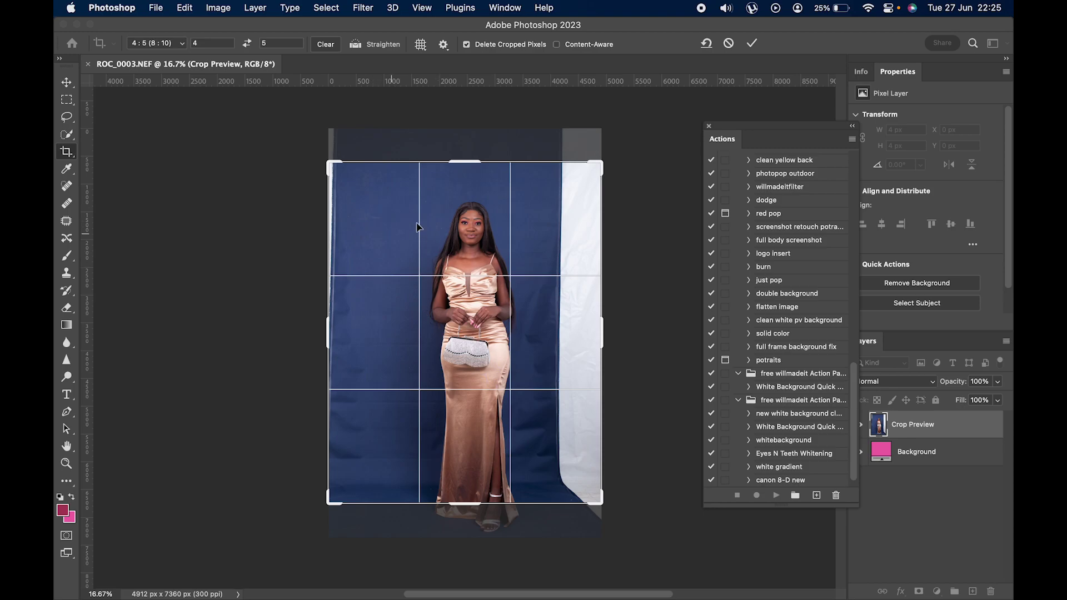
# Try the 1:1 (Square) crop ratio and return to 4:5 (8:10)
pyautogui.click(176, 44)
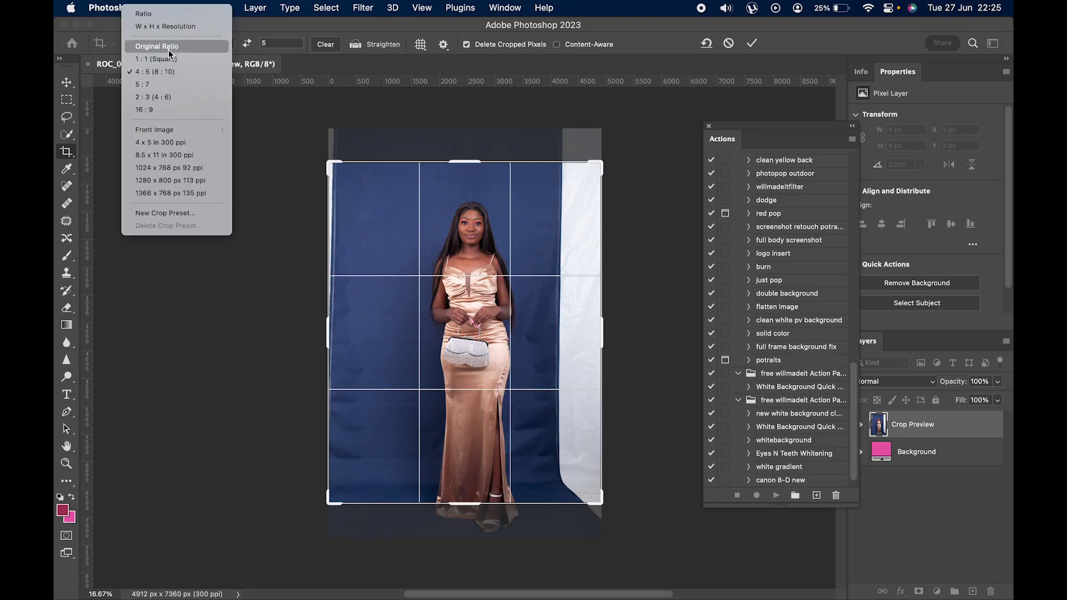
pyautogui.click(166, 55)
pyautogui.click(158, 43)
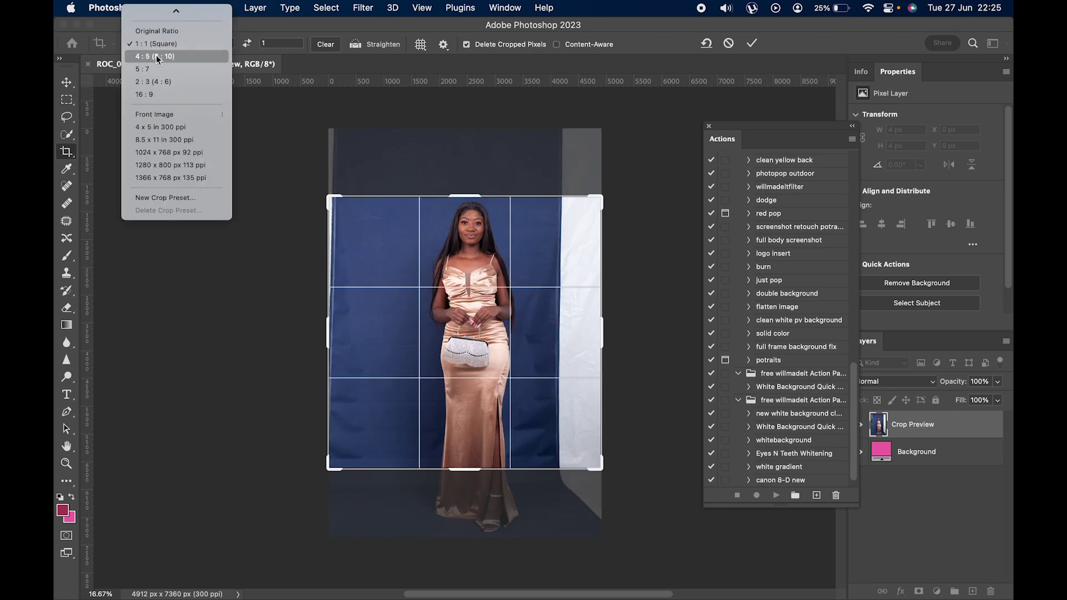
pyautogui.click(156, 59)
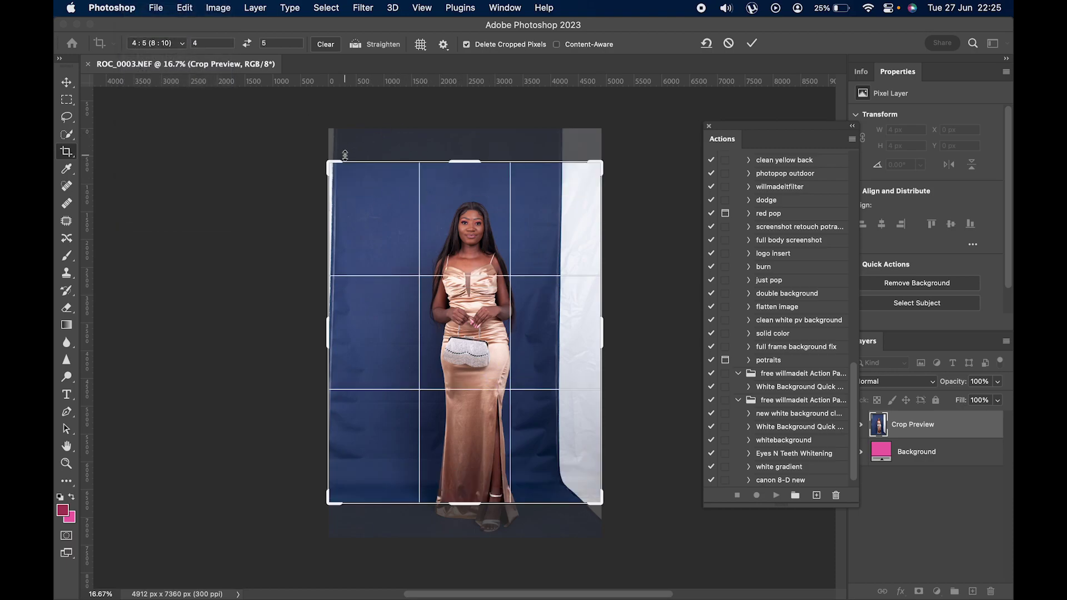
# Extend the crop frame to the photo's full height, adding equal canvas on both sides, and apply the crop
pyautogui.moveTo(332, 165); pyautogui.dragTo(315, 144)
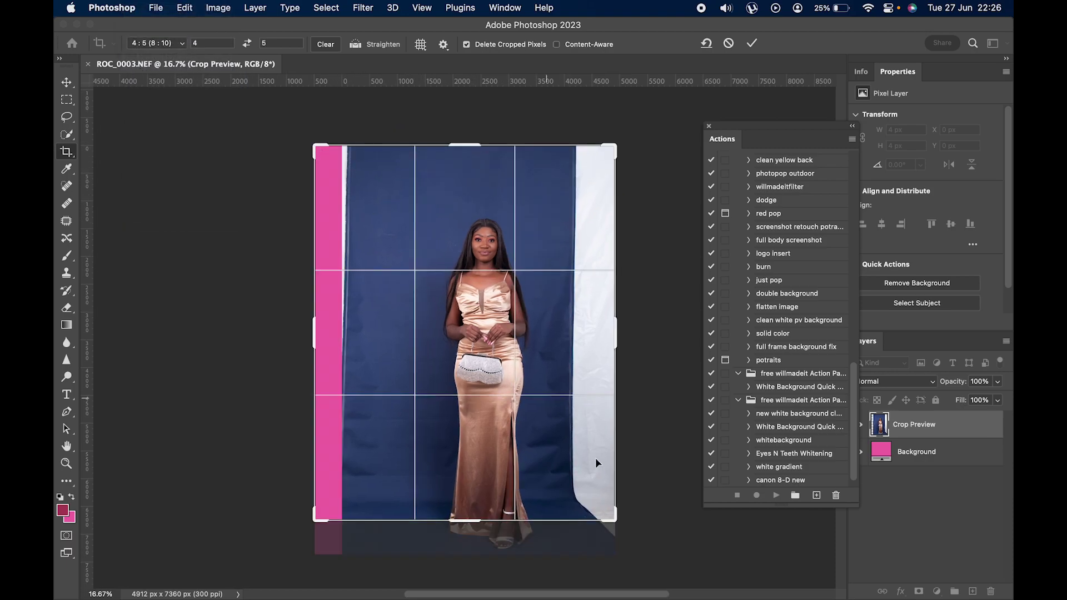
pyautogui.moveTo(616, 519); pyautogui.dragTo(630, 538)
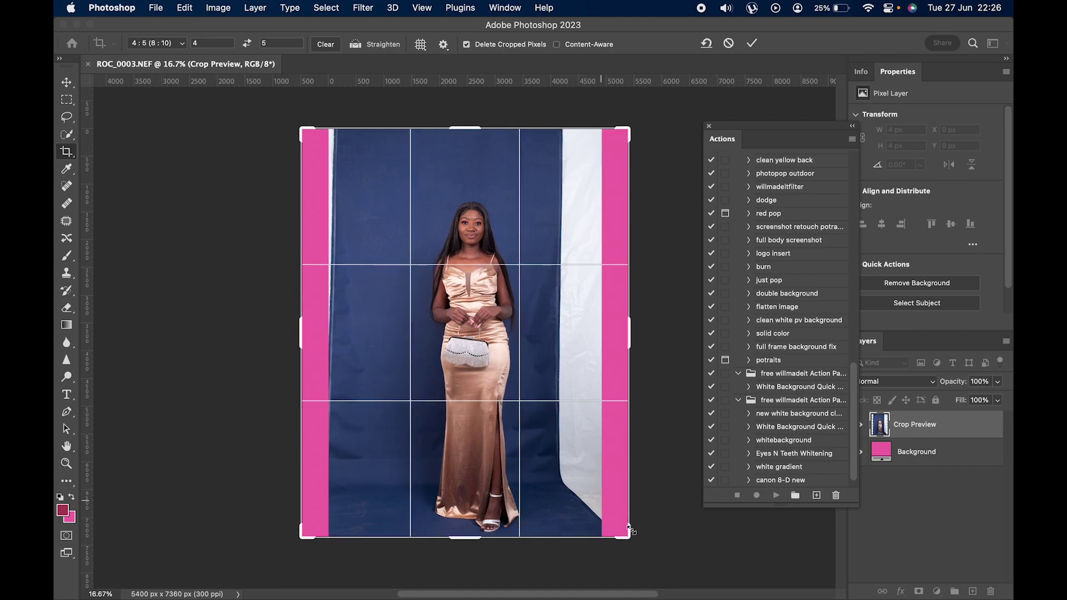
pyautogui.click(752, 44)
pyautogui.click(67, 100)
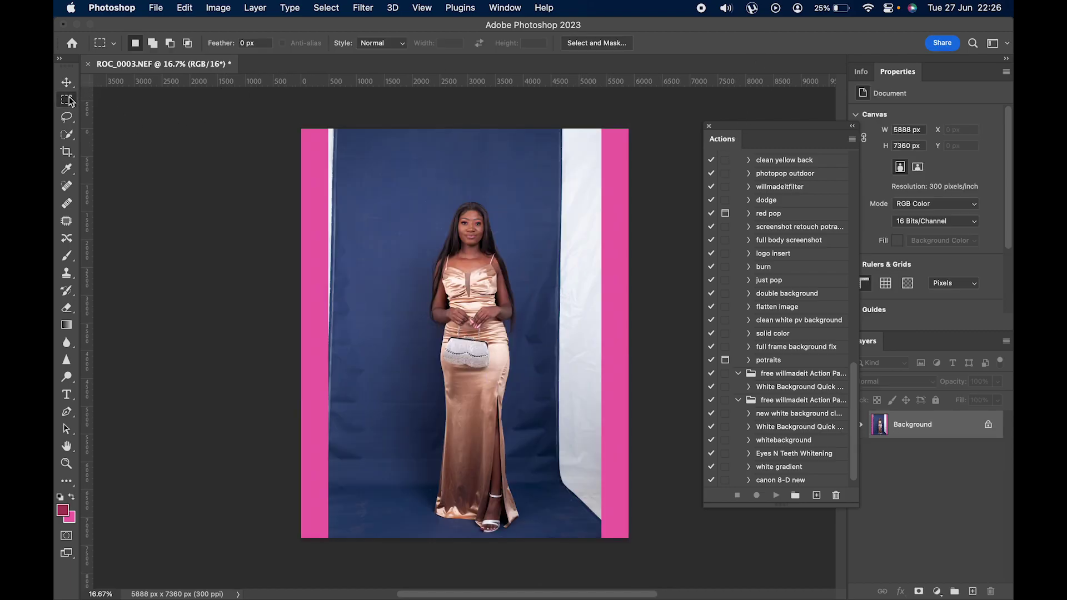
pyautogui.moveTo(274, 115); pyautogui.dragTo(158, 119)
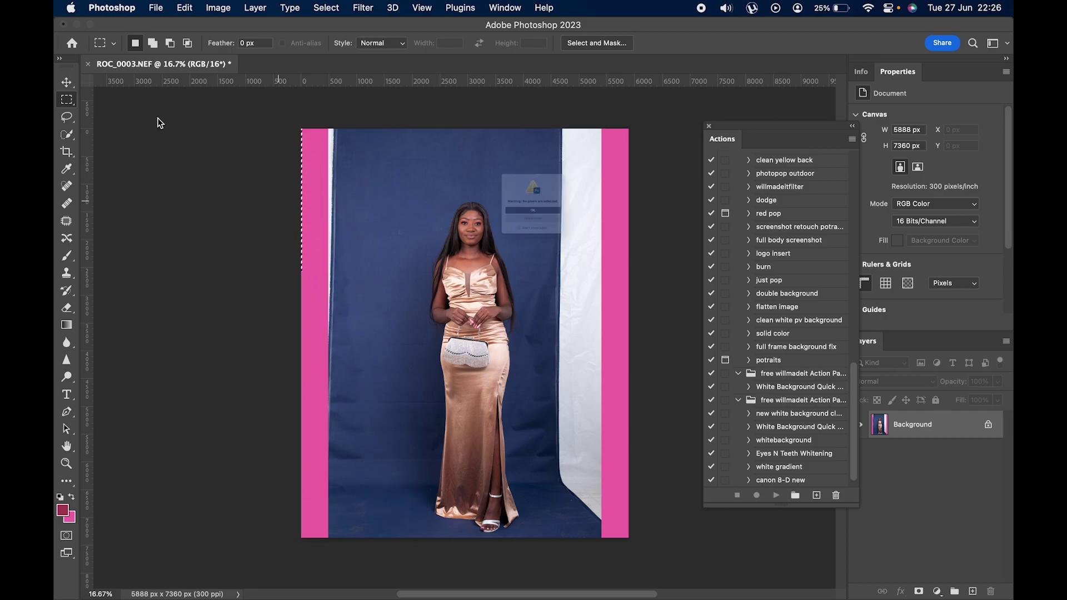
pyautogui.click(528, 222)
# Select the full-height strip left of the model with the Rectangular Marquee and stretch it outward to about 174% width, covering the pink edge
pyautogui.rightClick(67, 100)
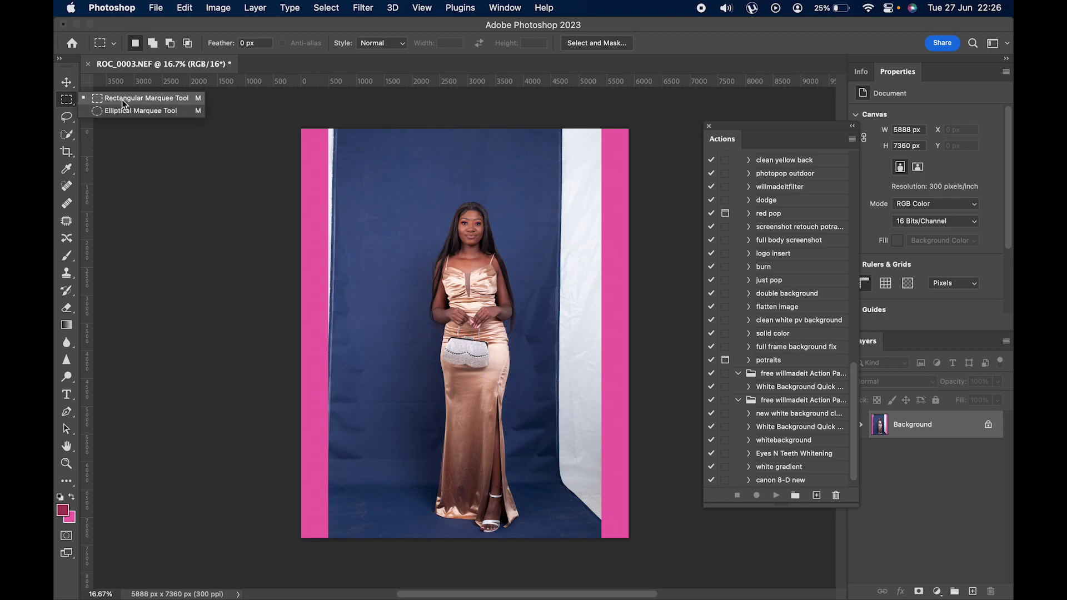
pyautogui.click(122, 98)
pyautogui.moveTo(281, 129); pyautogui.dragTo(388, 588)
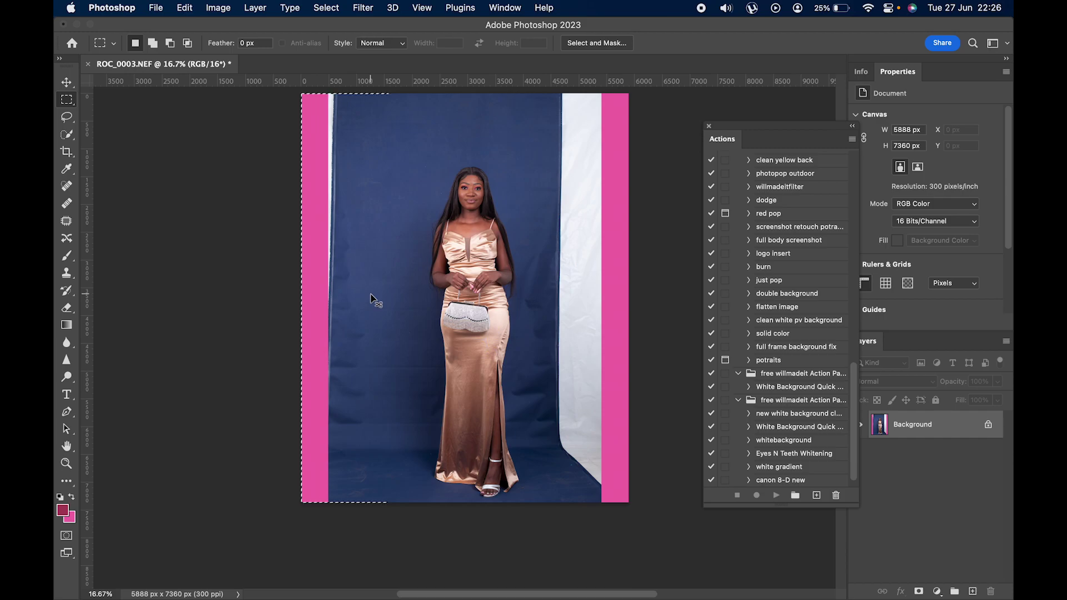
pyautogui.press('super+t')
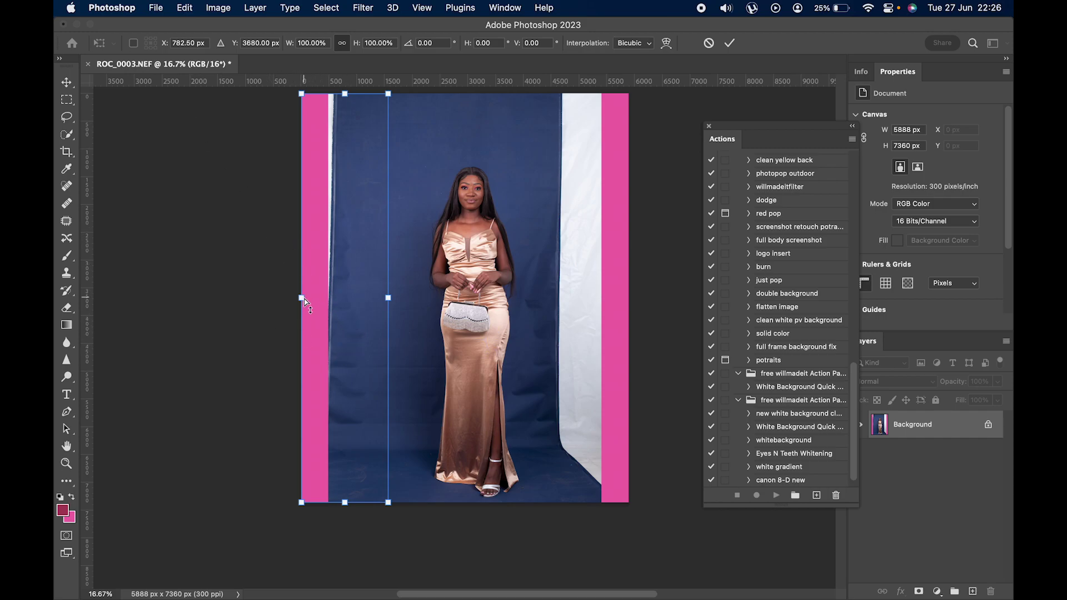
pyautogui.moveTo(298, 298); pyautogui.dragTo(239, 298)
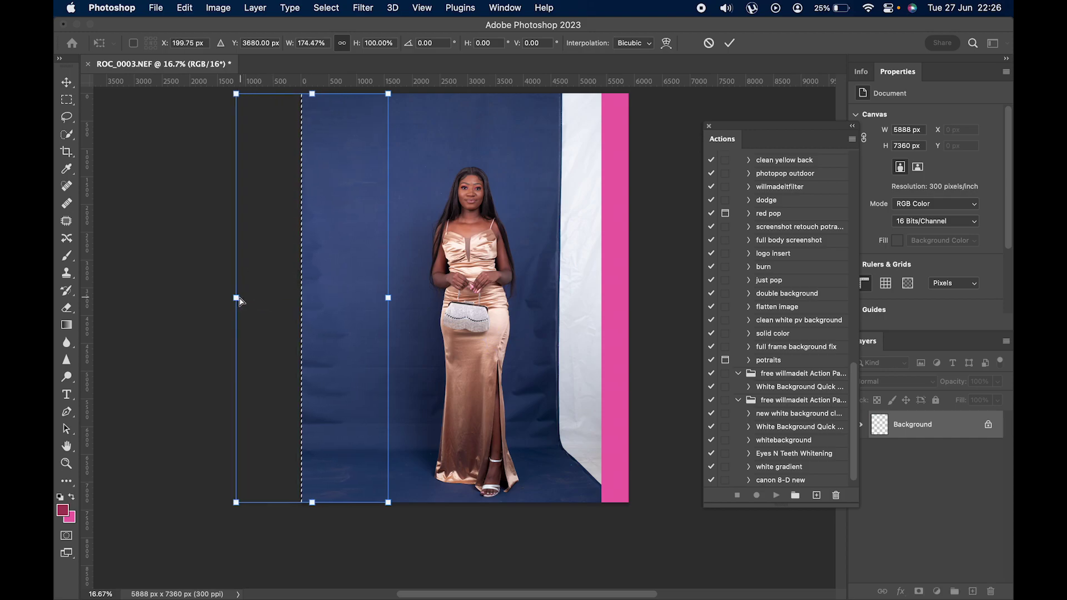
pyautogui.click(729, 43)
# Stretch a full-height strip right of the model outward to about 385% width, pushing the white and pink areas off the canvas, and deselect
pyautogui.hscroll(5, 556, 172)
pyautogui.scroll(3, 463, 126)
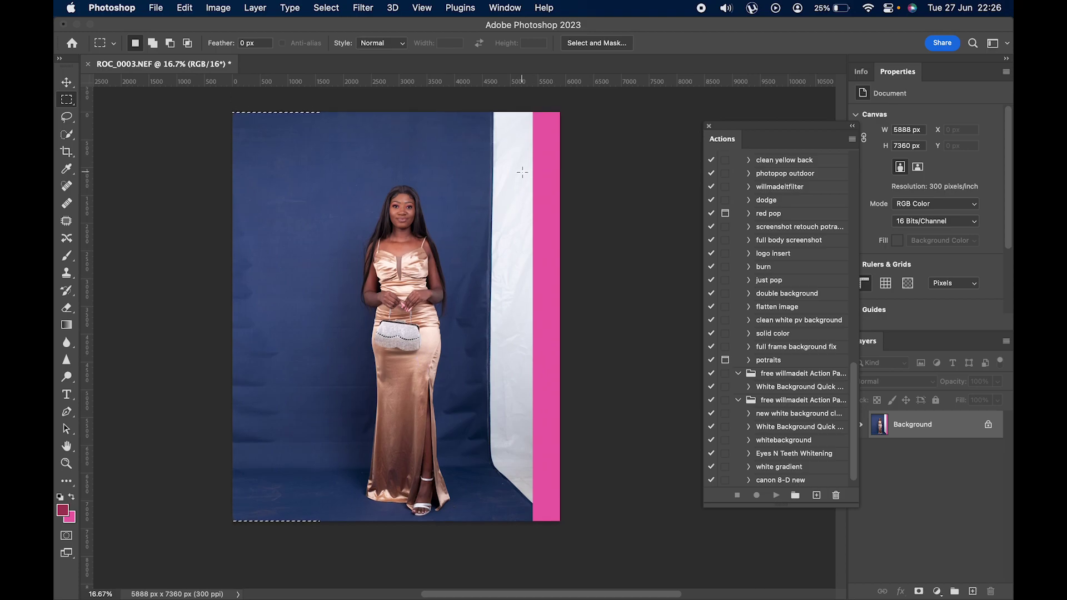
pyautogui.moveTo(460, 124); pyautogui.dragTo(589, 572)
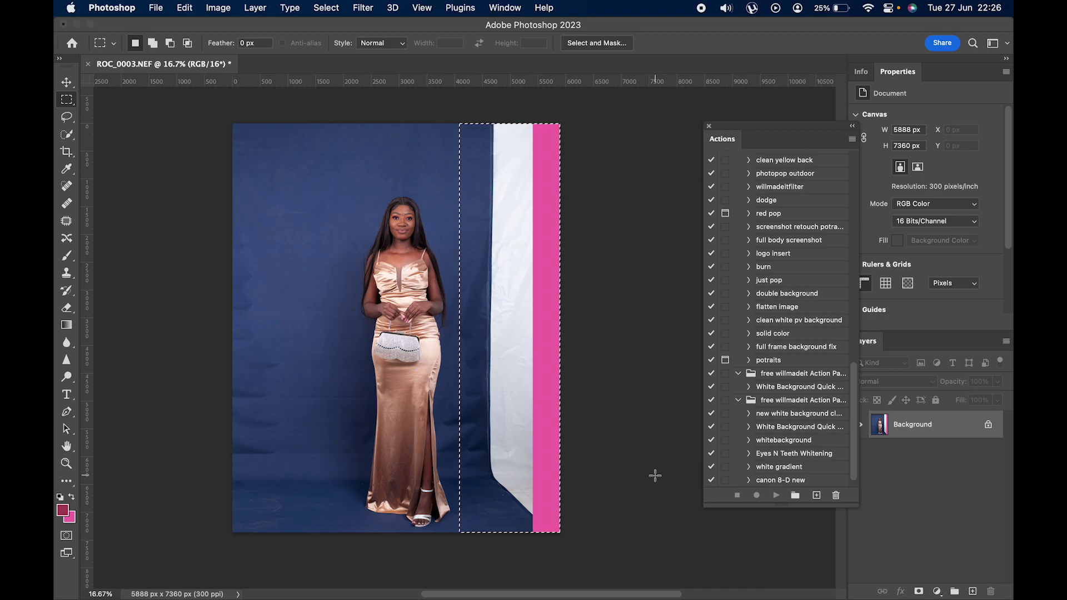
pyautogui.press('super+t')
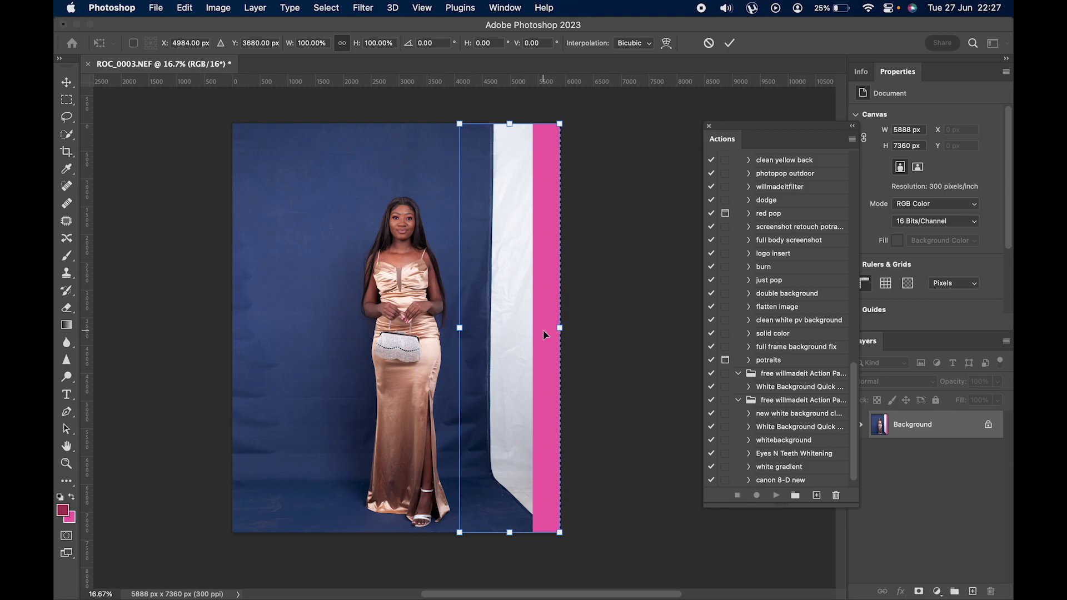
pyautogui.moveTo(574, 331); pyautogui.dragTo(839, 330)
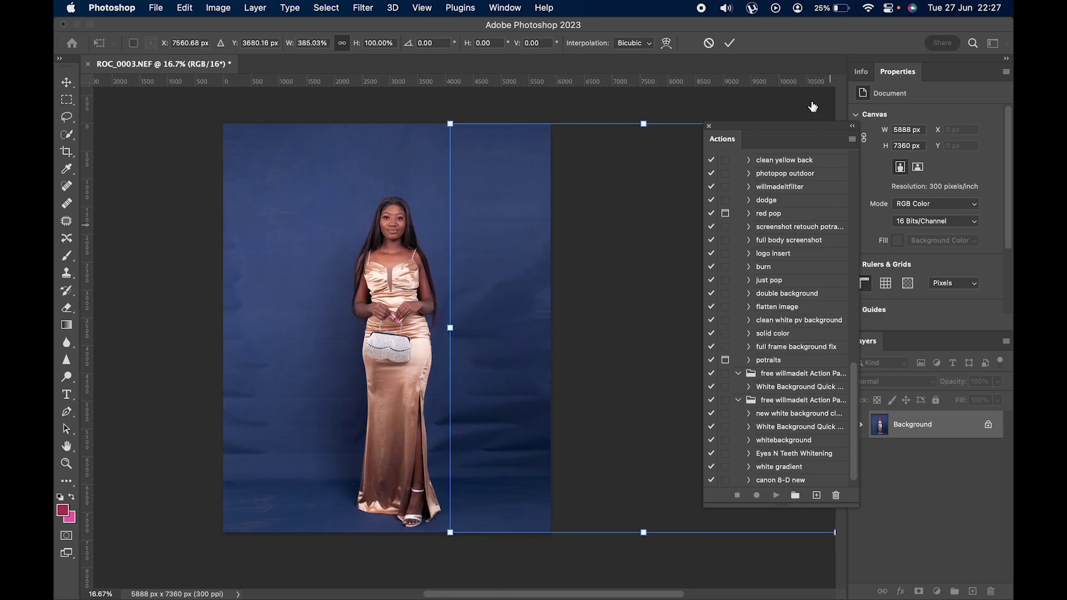
pyautogui.click(734, 41)
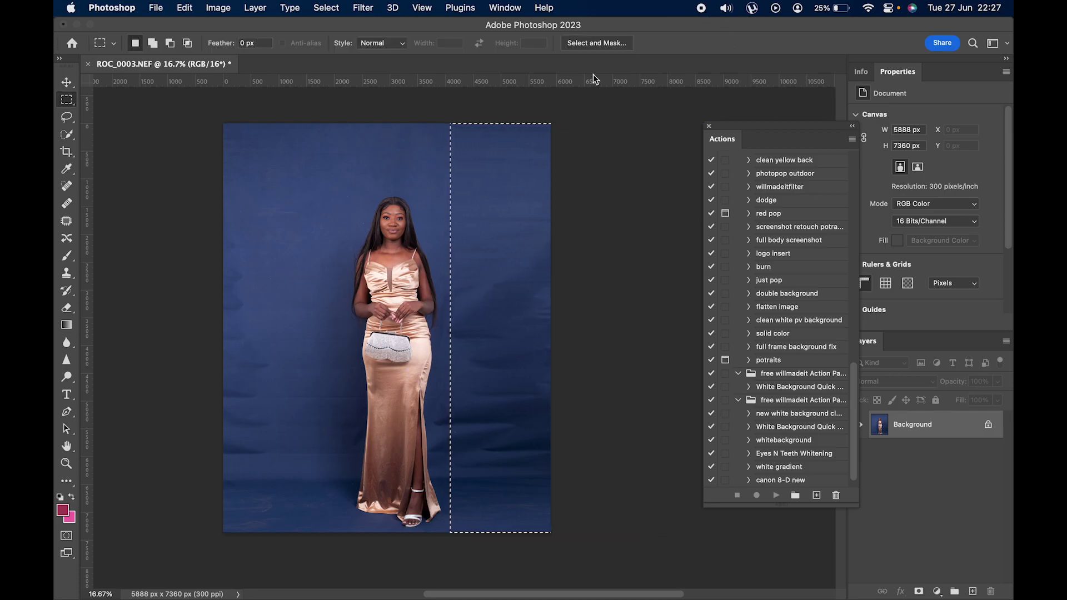
pyautogui.press('super+d')
# Try stretching a right-hand selection that includes part of the model to about 252% width
pyautogui.hscroll(1, 397, 165)
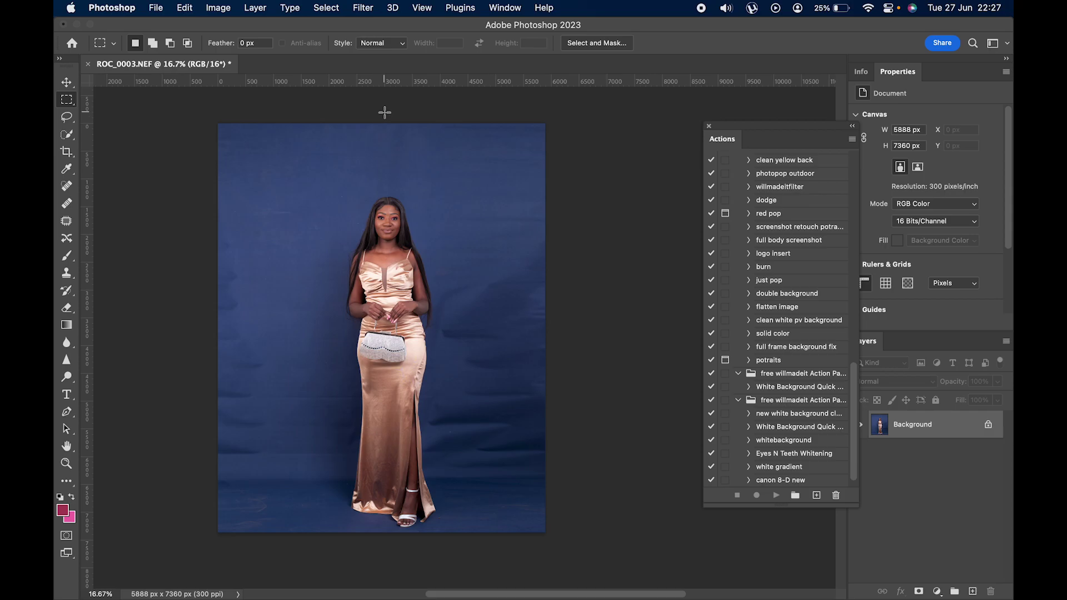
pyautogui.moveTo(385, 114); pyautogui.dragTo(568, 550)
pyautogui.press('super+t')
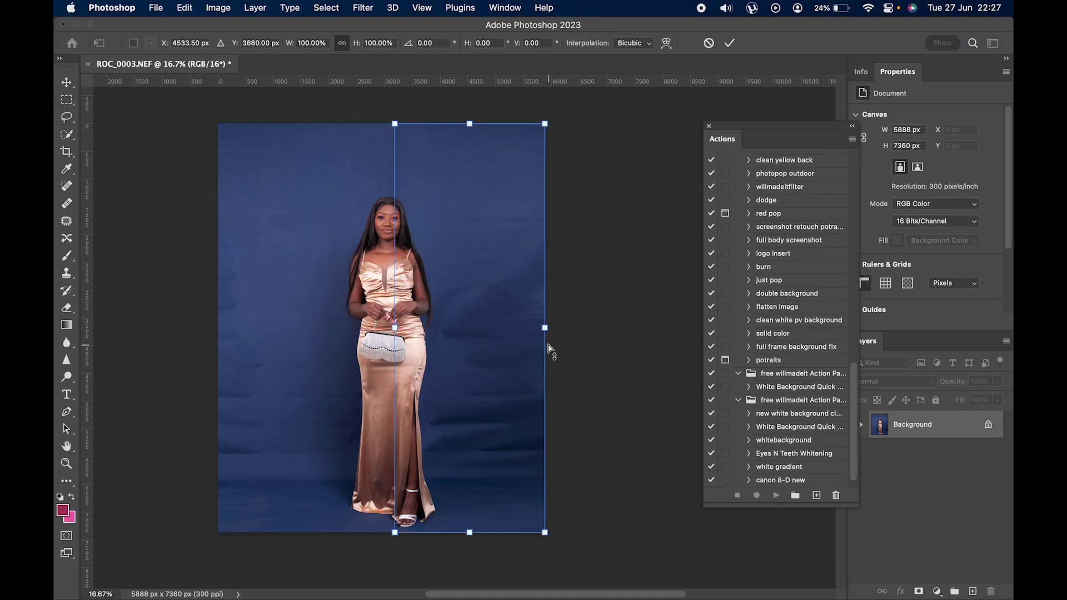
pyautogui.moveTo(545, 328); pyautogui.dragTo(775, 328)
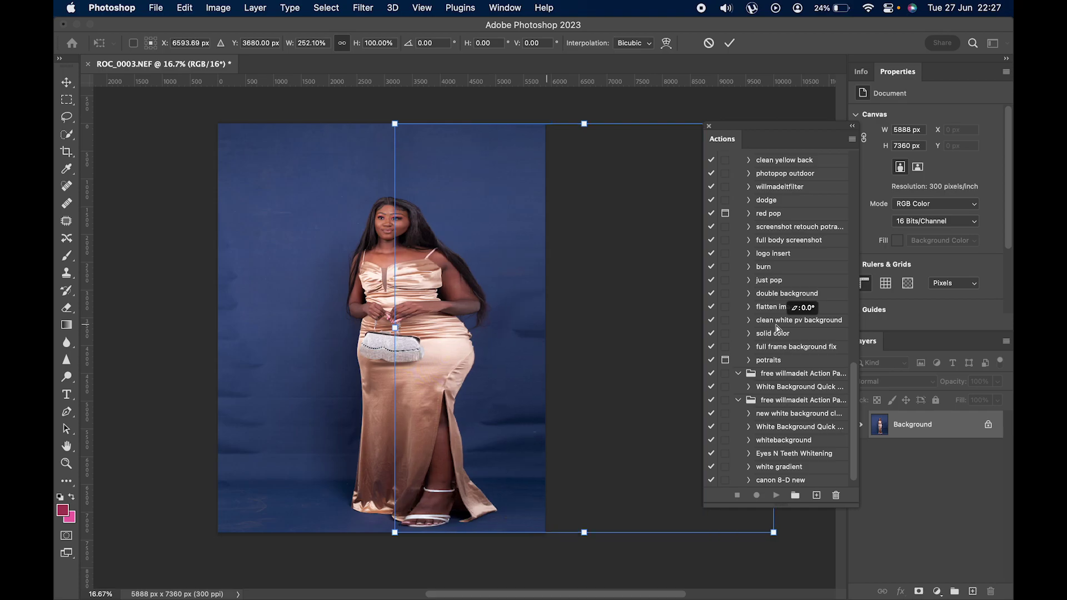
pyautogui.click(709, 43)
pyautogui.press('super+d')
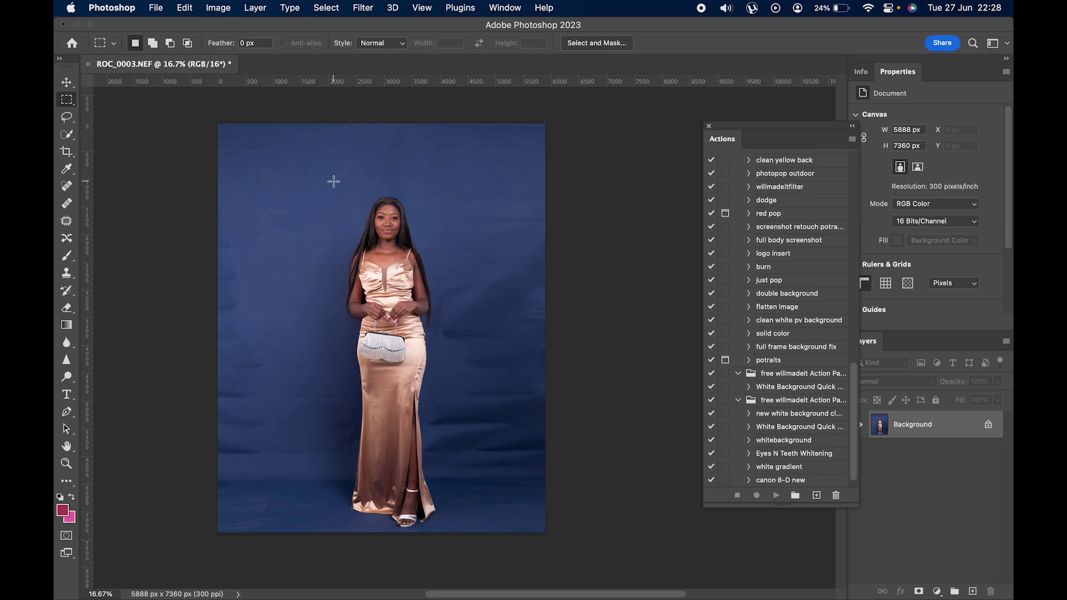
# Select the subject, invert the selection to cover the backdrop, and duplicate the Background layer
pyautogui.click(326, 8)
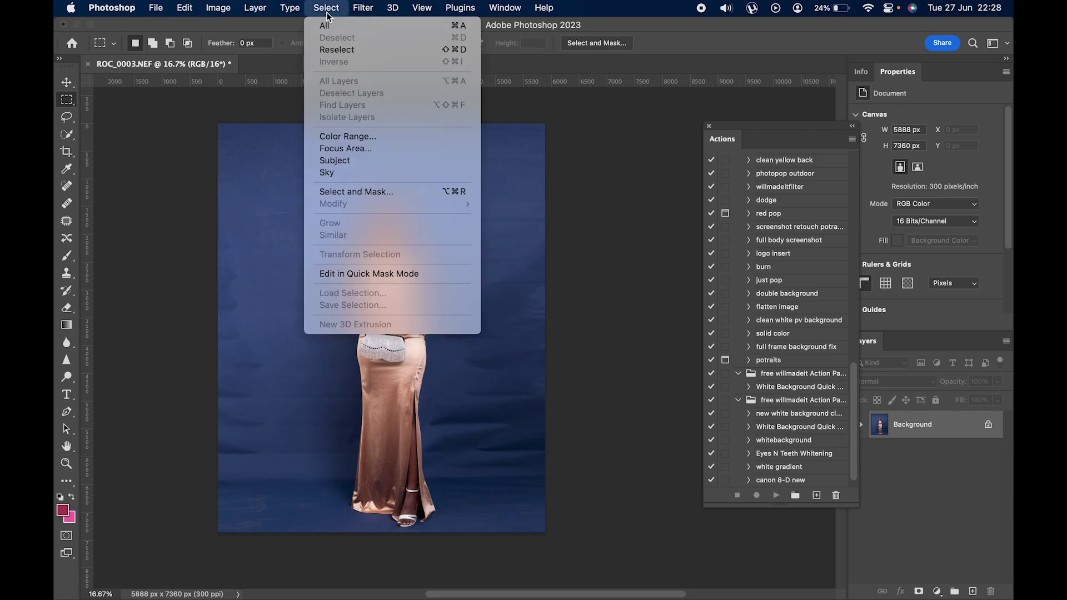
pyautogui.click(345, 160)
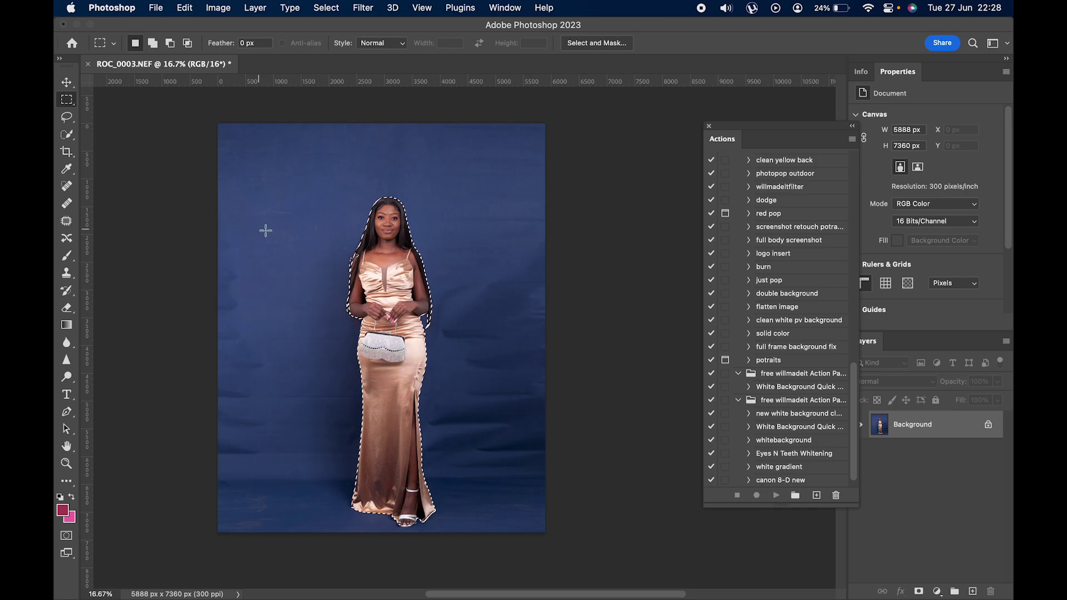
pyautogui.click(74, 138)
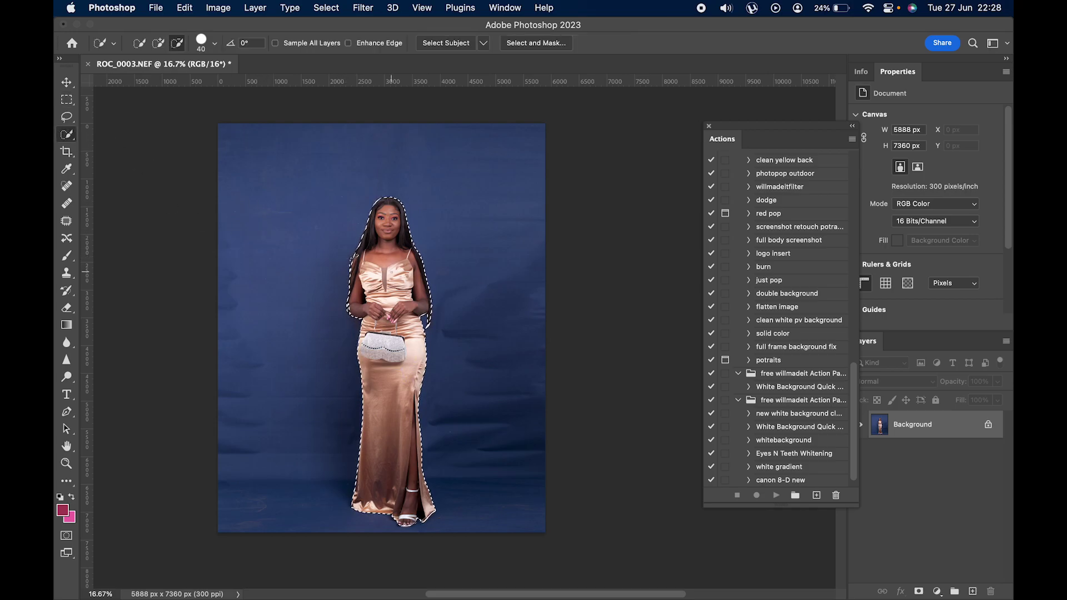
pyautogui.rightClick(393, 276)
pyautogui.click(422, 293)
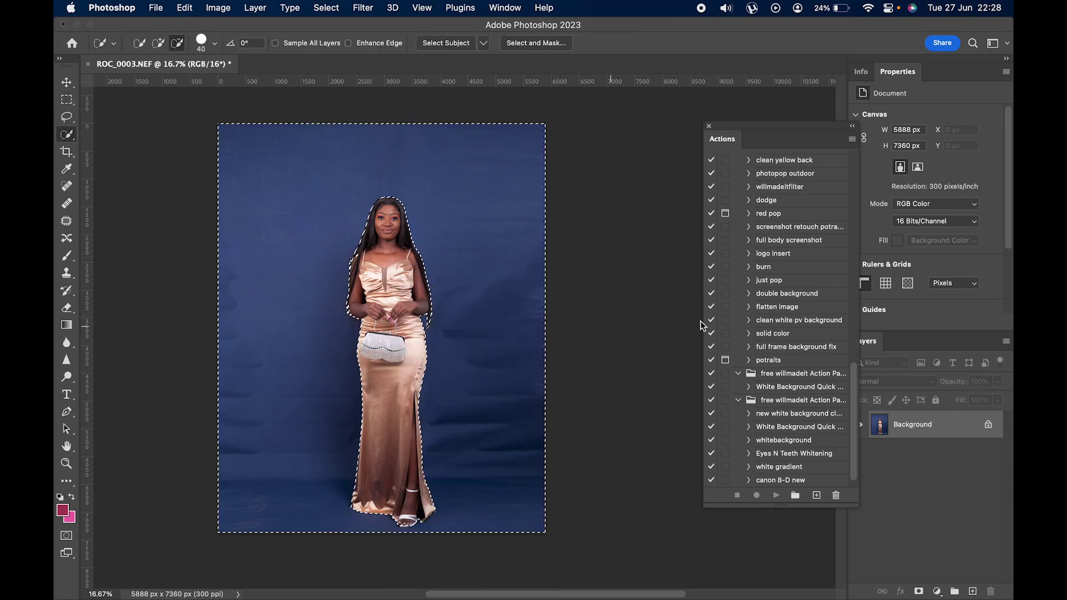
pyautogui.moveTo(911, 425); pyautogui.dragTo(973, 591)
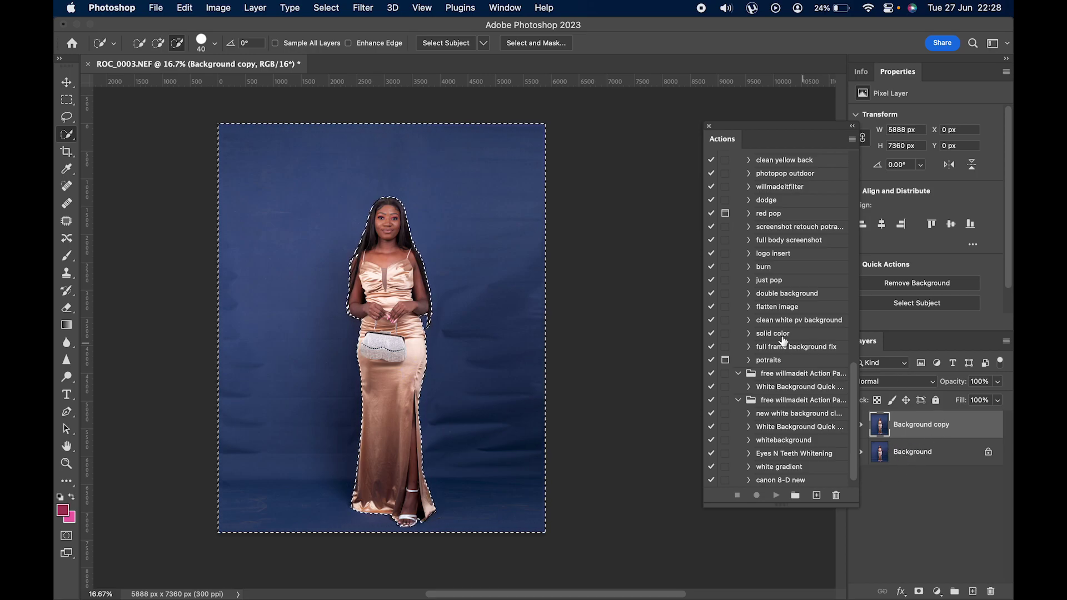
# Open the Gradient tool's gradient for editing and load the Foreground to Background preset from the Basics group
pyautogui.click(68, 326)
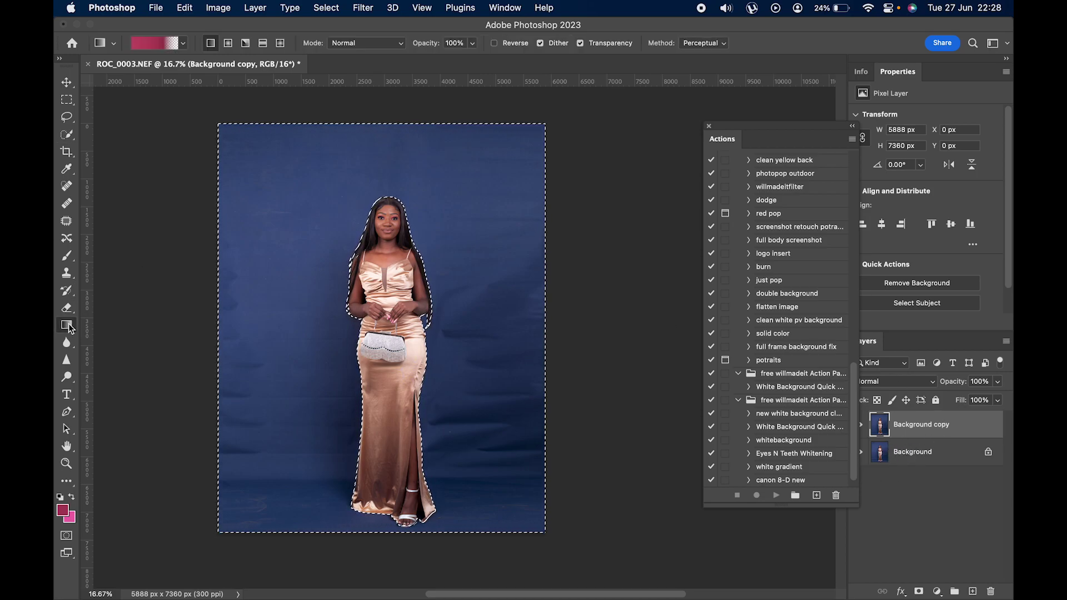
pyautogui.click(149, 47)
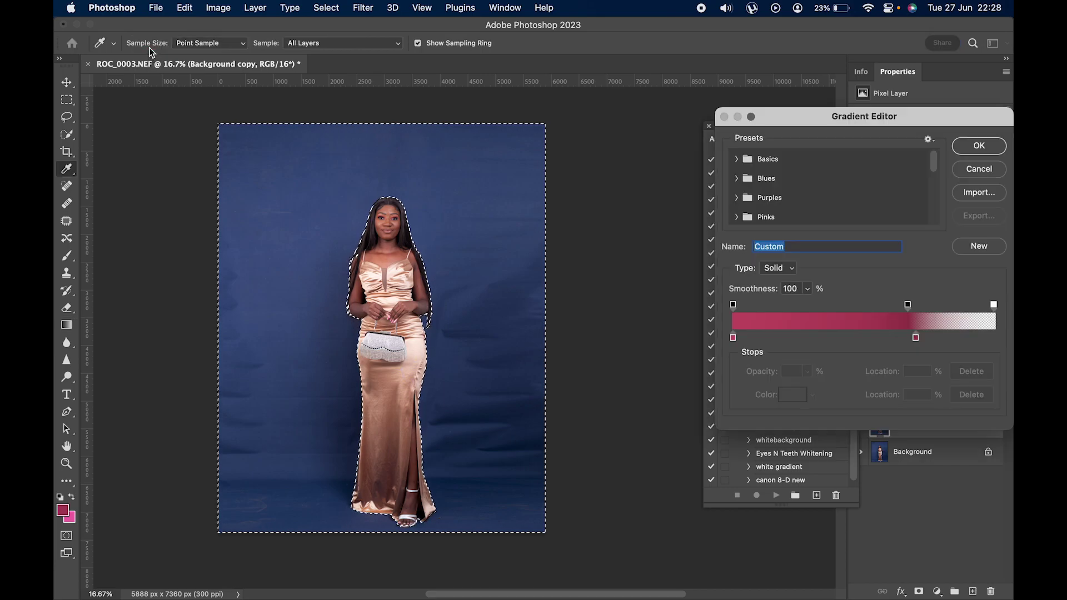
pyautogui.moveTo(816, 121); pyautogui.dragTo(577, 119)
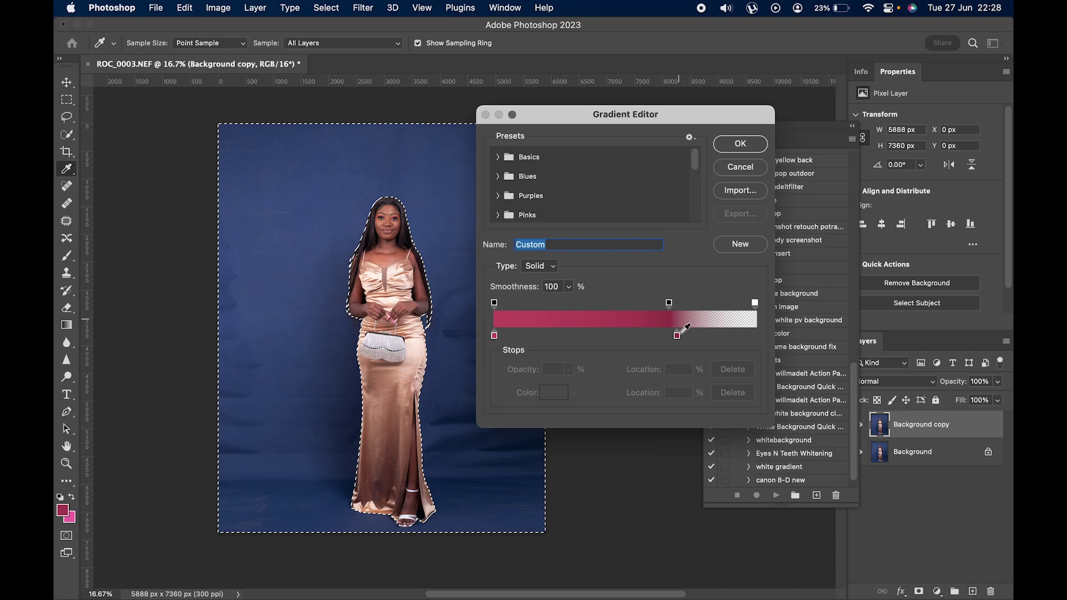
pyautogui.moveTo(677, 336); pyautogui.dragTo(816, 333)
pyautogui.click(669, 303)
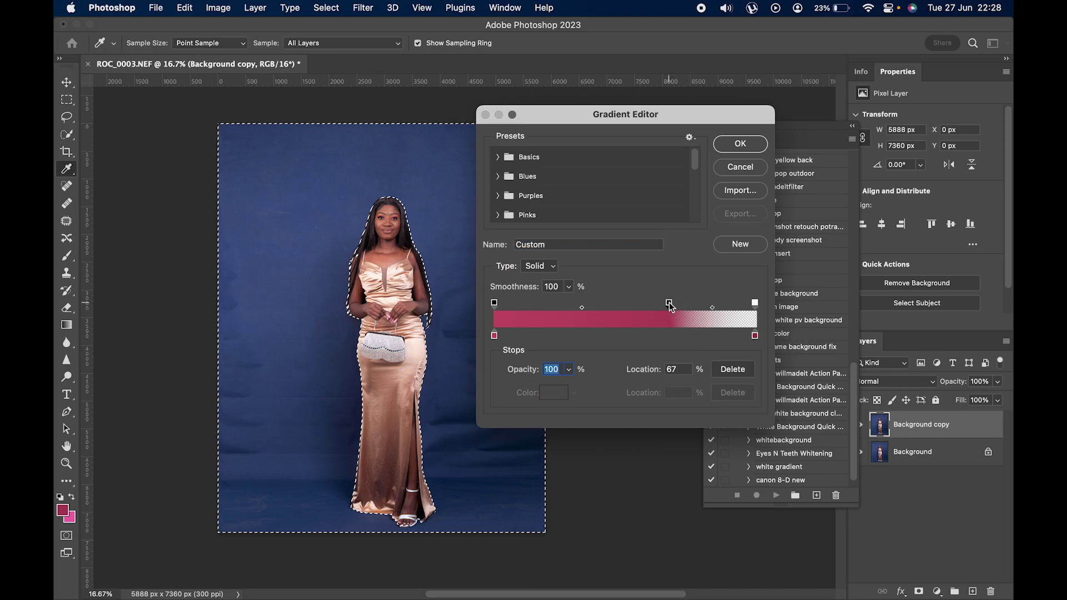
pyautogui.click(514, 156)
pyautogui.click(512, 176)
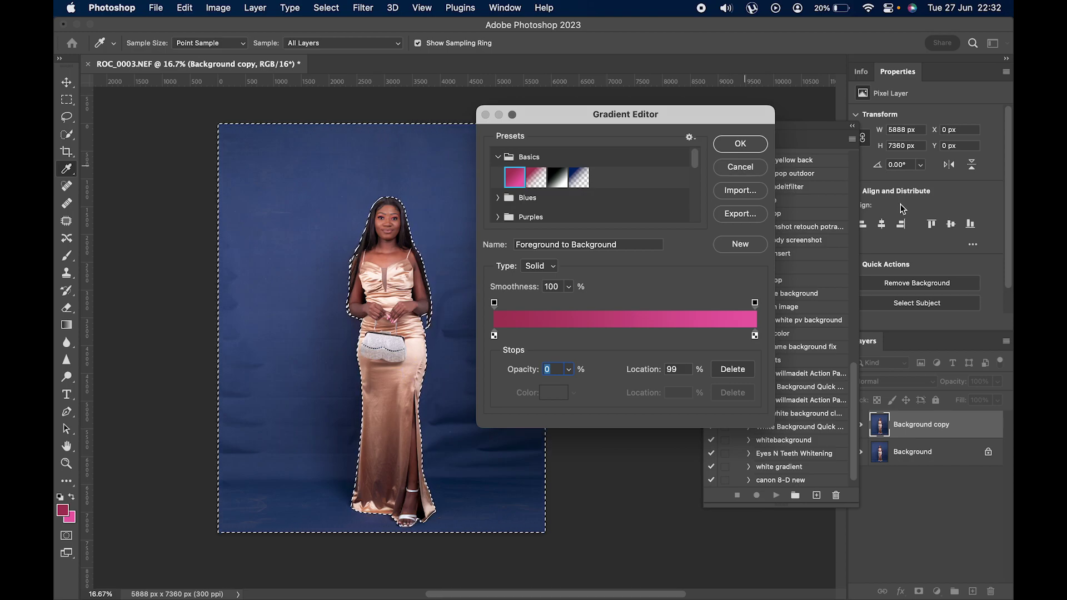
# Colour the gradient's start with the blue beside the model's head and its end with the dark blue beside her dress, located at 78%
pyautogui.click(493, 336)
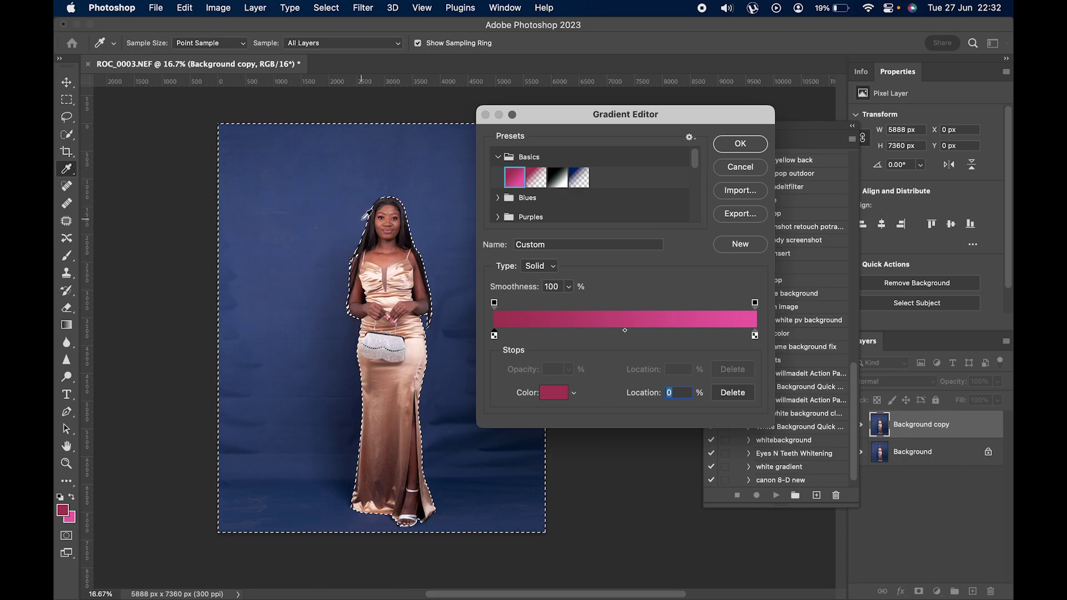
pyautogui.click(365, 217)
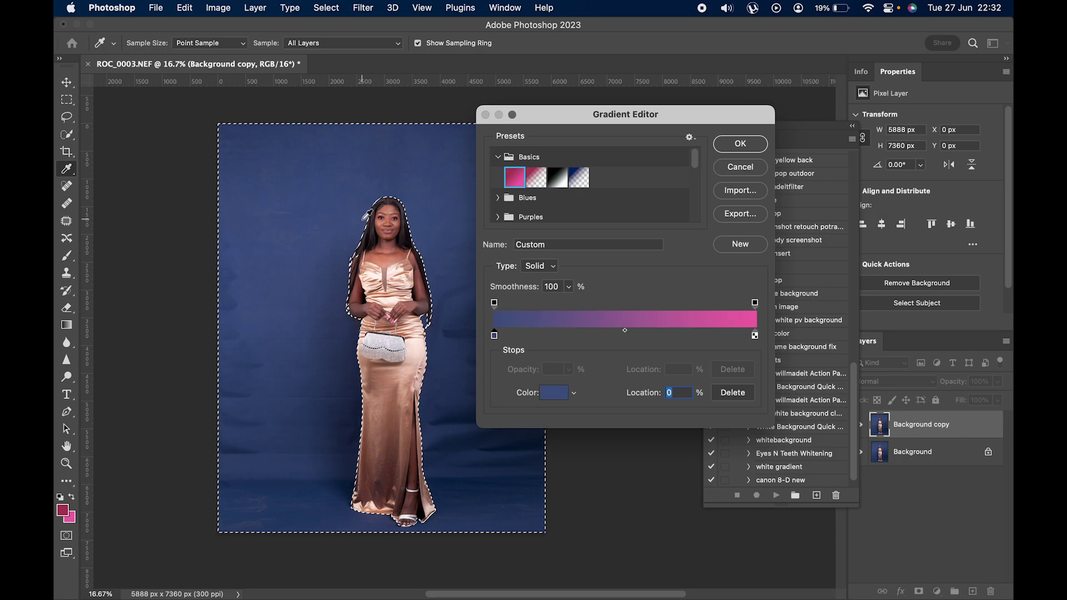
pyautogui.click(755, 335)
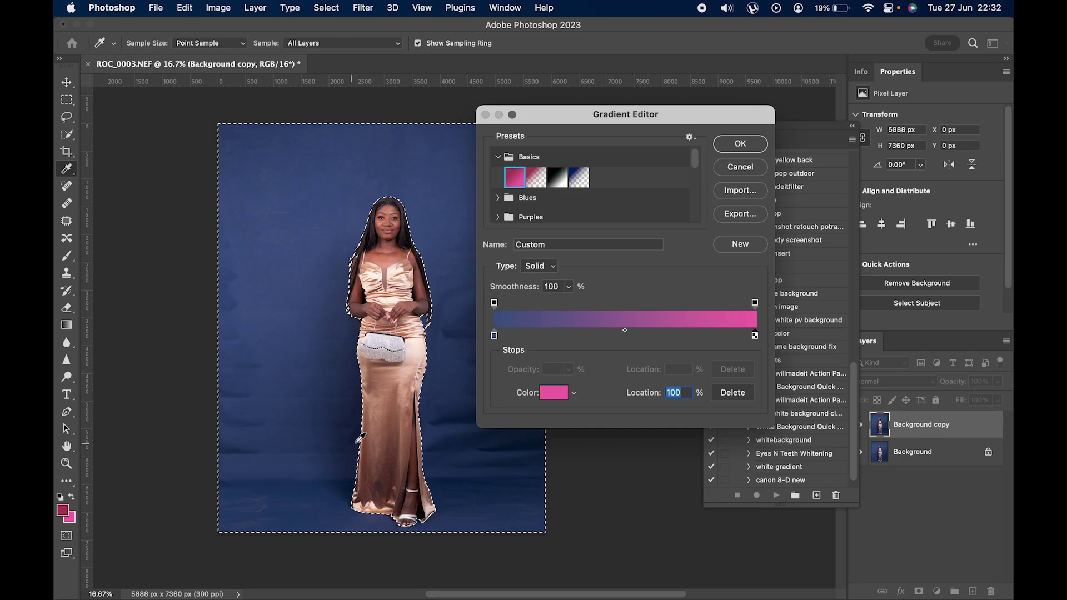
pyautogui.click(362, 420)
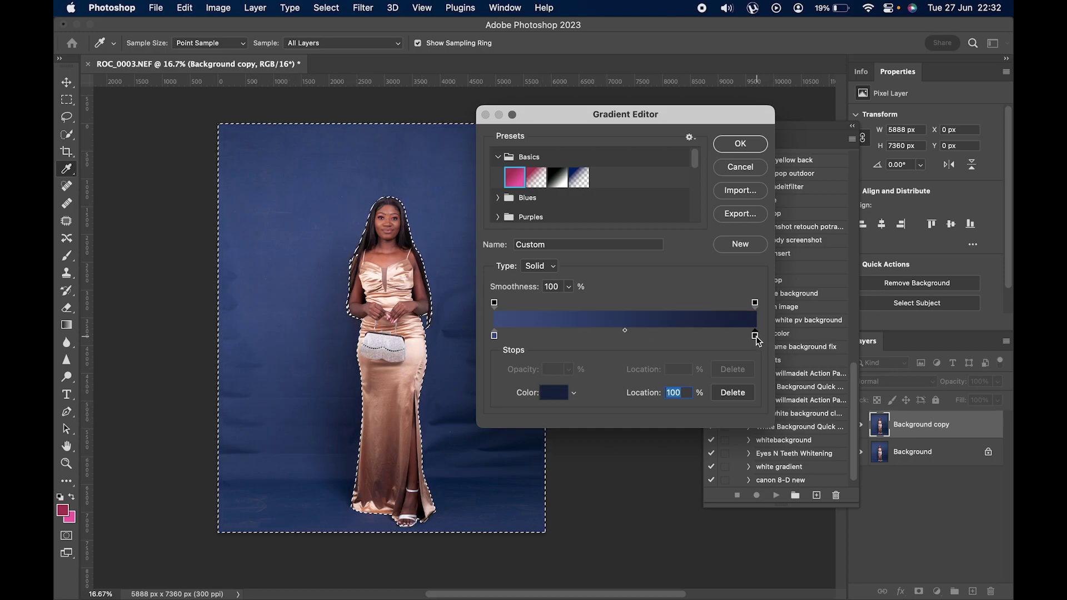
pyautogui.moveTo(755, 337); pyautogui.dragTo(699, 334)
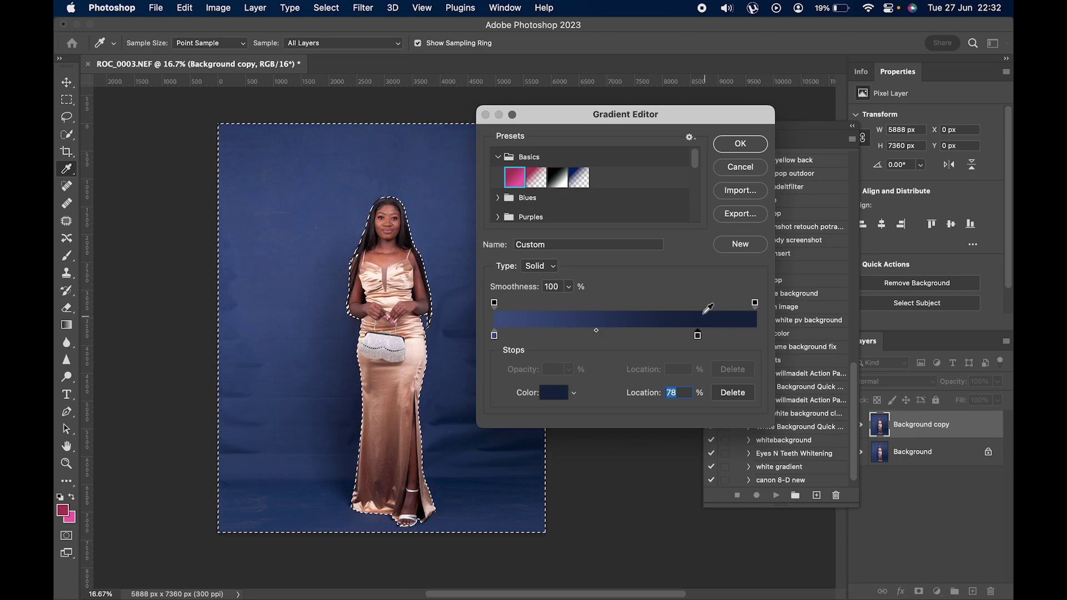
# Set the gradient's opacity to 100% up to location 74%, with a 0% stop a little beyond it so the end fades to transparent
pyautogui.moveTo(755, 304); pyautogui.dragTo(710, 303)
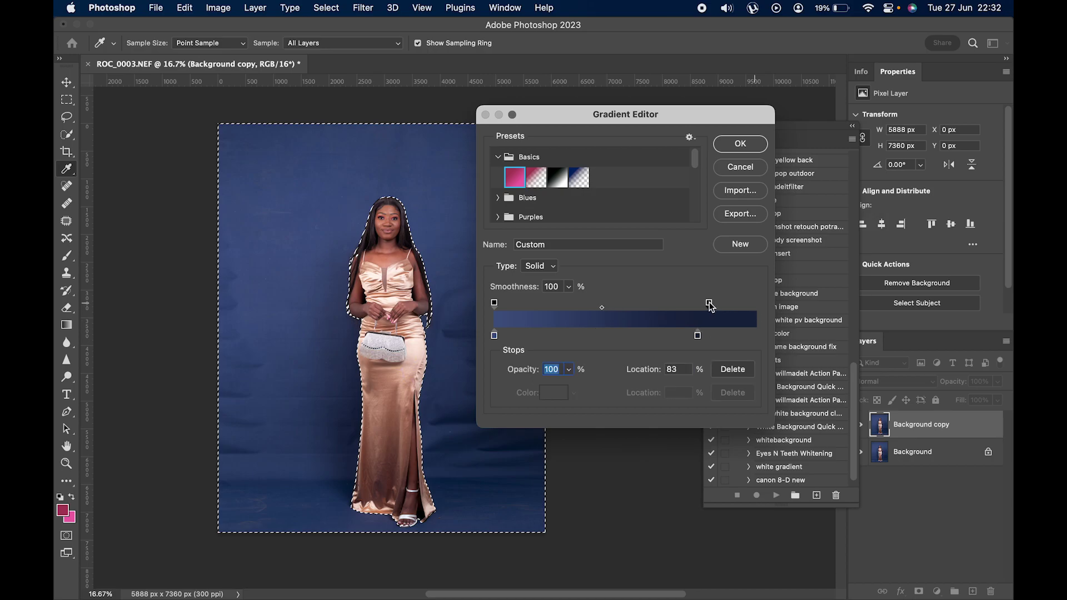
pyautogui.click(569, 370)
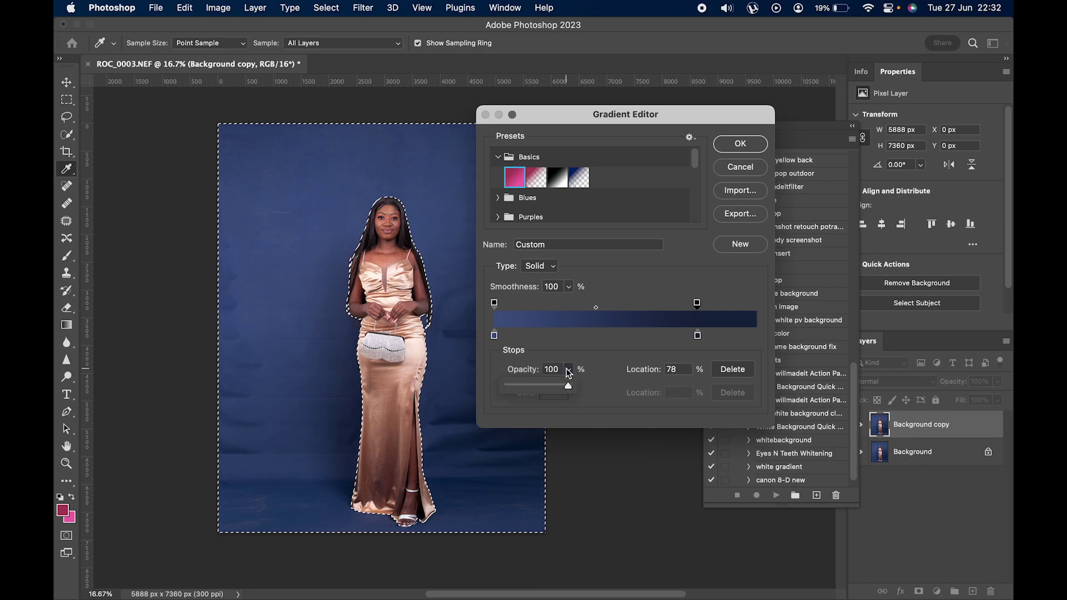
pyautogui.moveTo(555, 383); pyautogui.dragTo(507, 385)
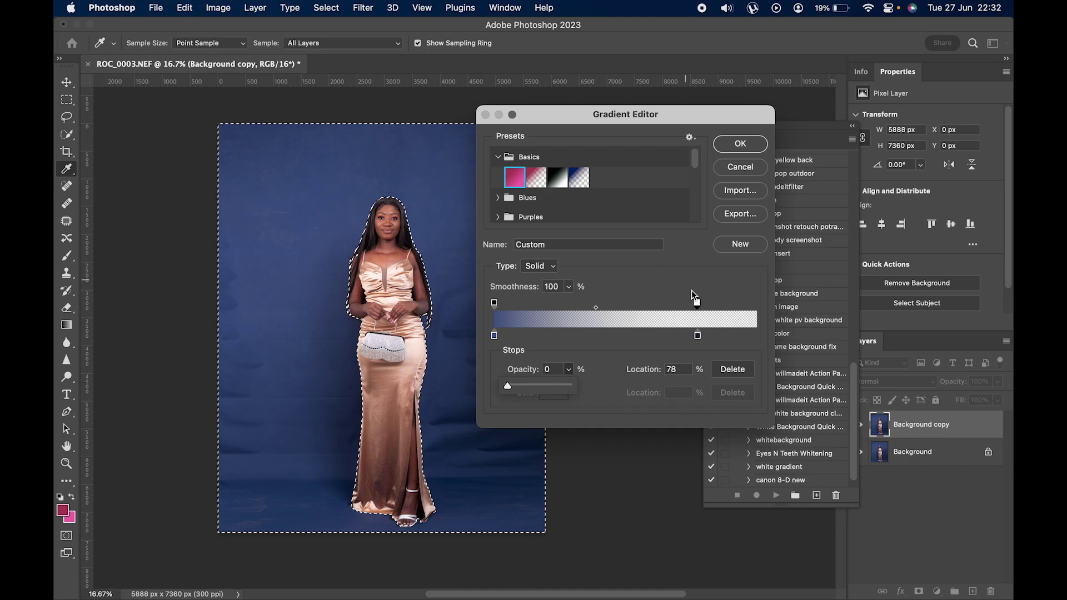
pyautogui.click(664, 303)
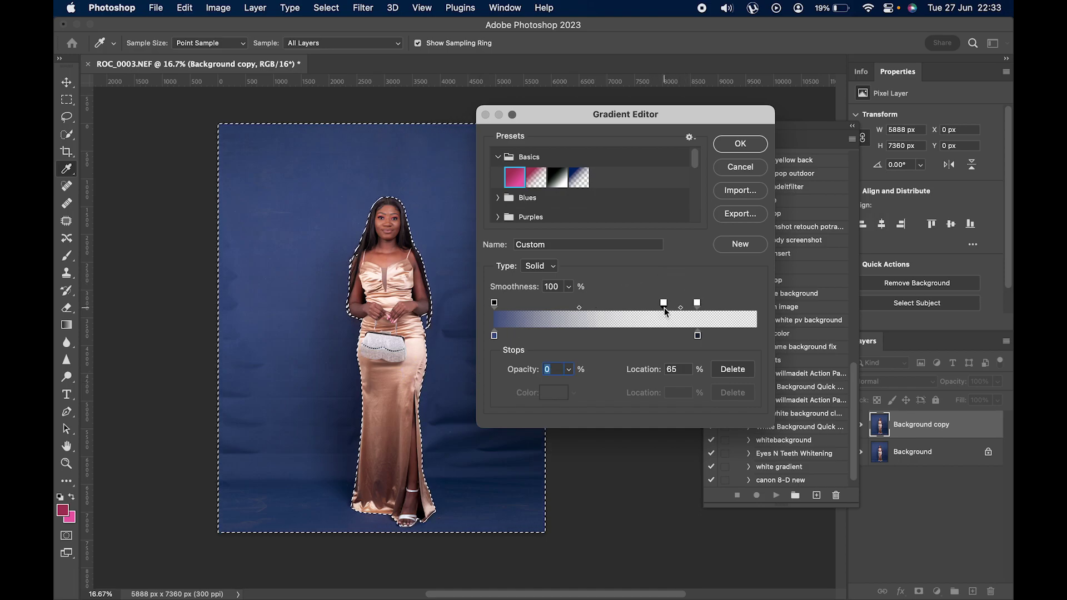
pyautogui.click(568, 369)
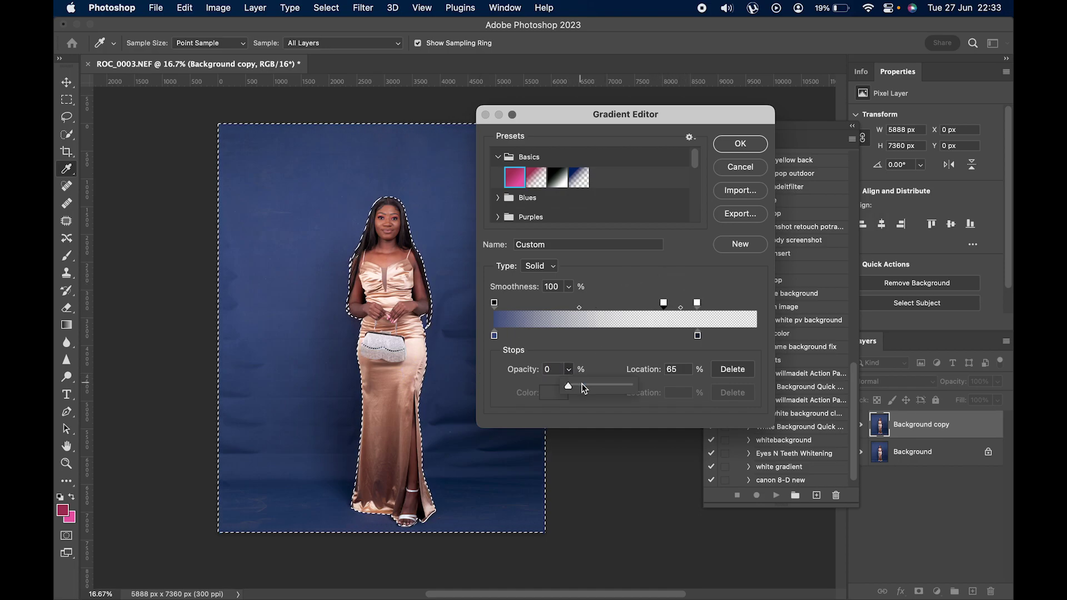
pyautogui.moveTo(582, 384); pyautogui.dragTo(737, 342)
pyautogui.click(699, 303)
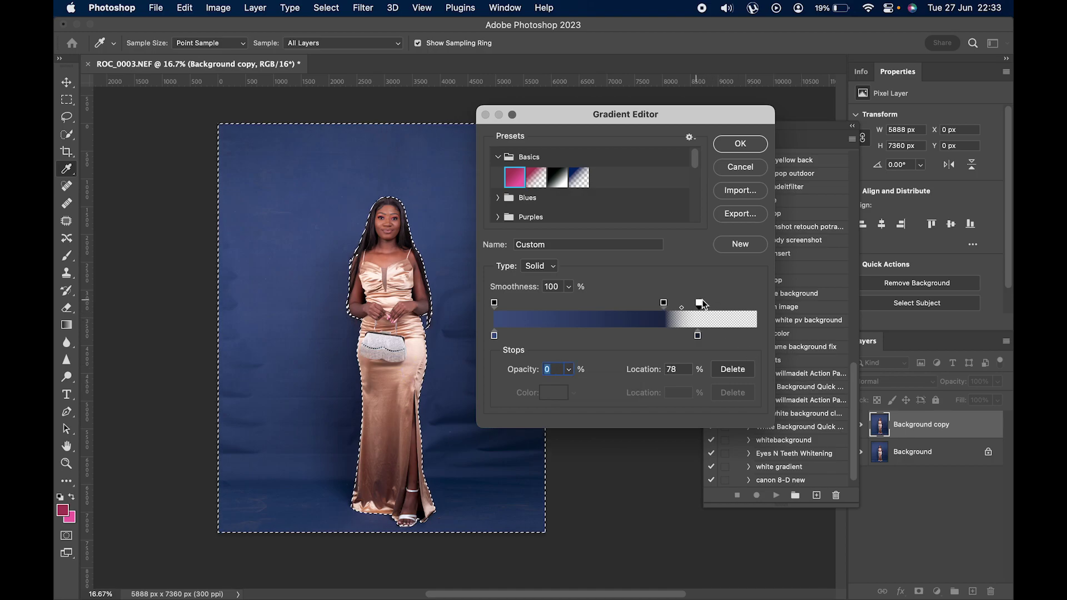
pyautogui.moveTo(702, 300)
pyautogui.mouseDown()
pyautogui.moveTo(717, 303)
pyautogui.moveTo(666, 303)
pyautogui.moveTo(688, 303)
pyautogui.mouseUp()
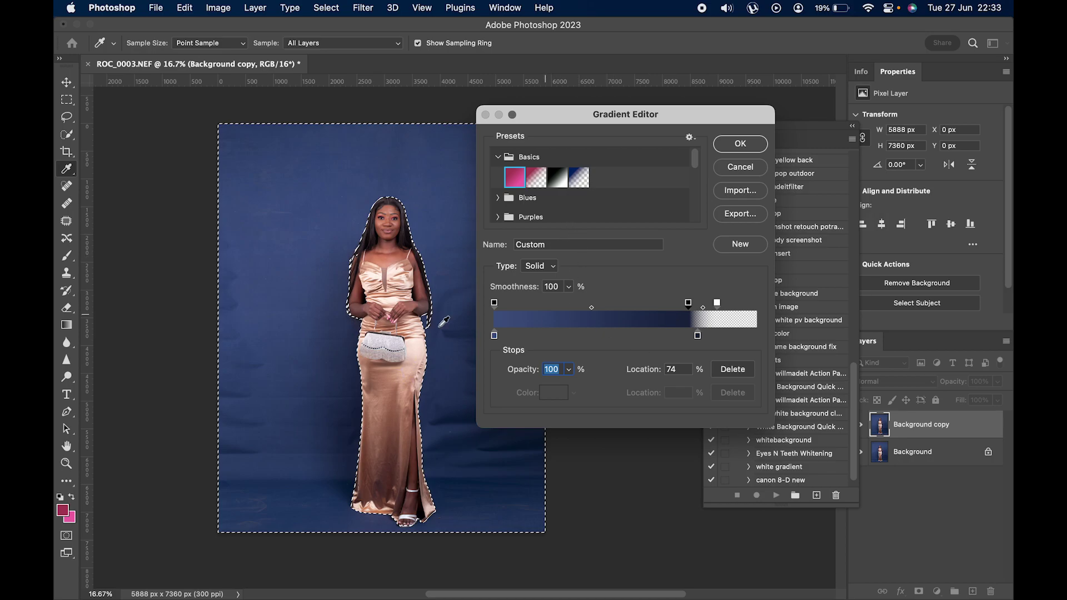
# Save the custom gradient as a new preset at the end of the preset list and accept the gradient
pyautogui.scroll(-5, 572, 192)
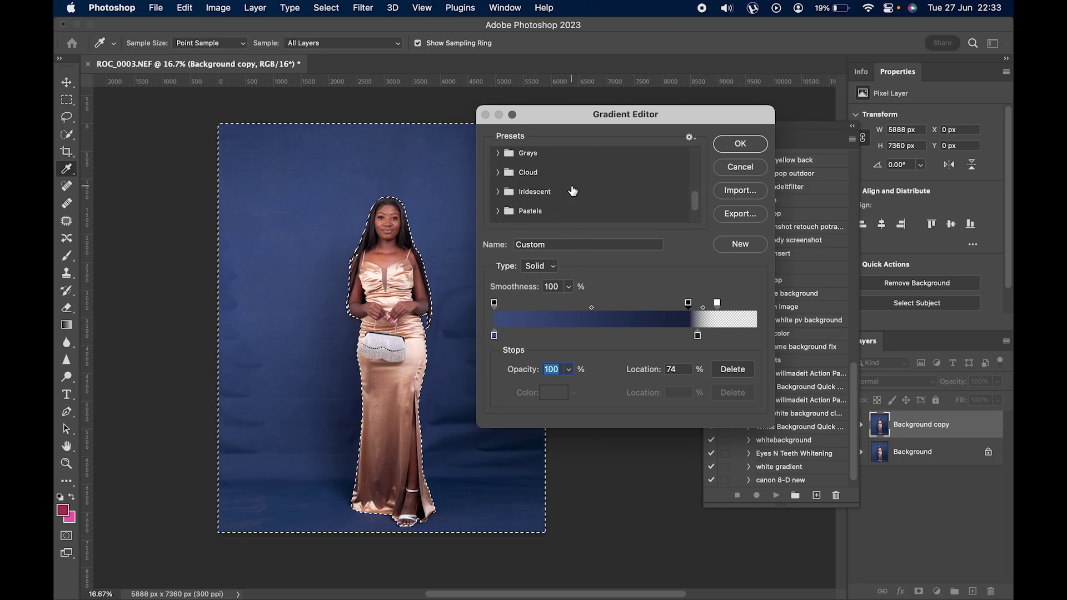
pyautogui.scroll(-2, 573, 191)
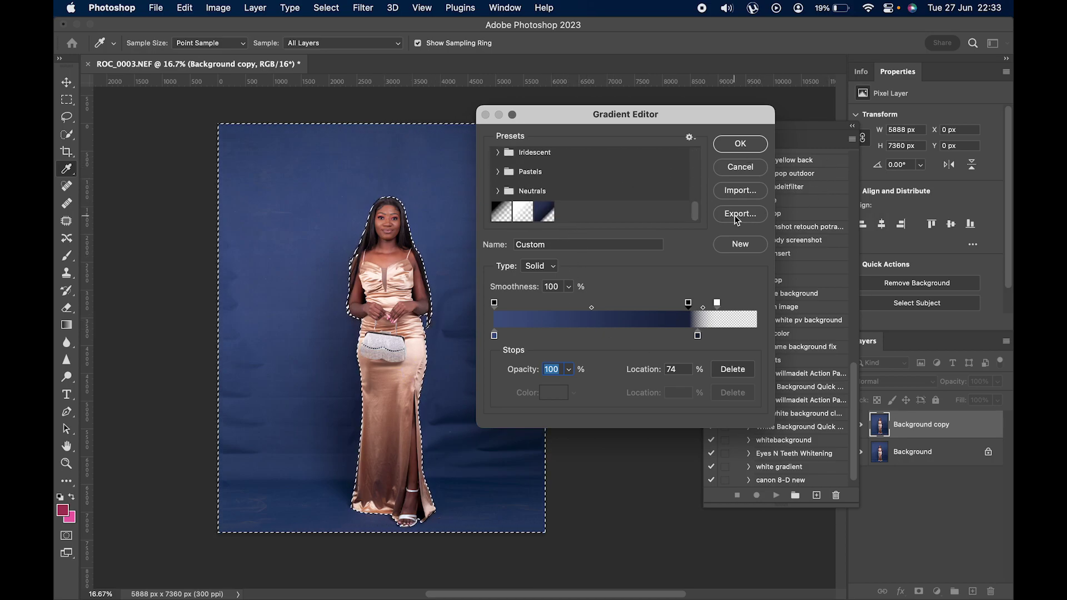
pyautogui.scroll(5, 575, 198)
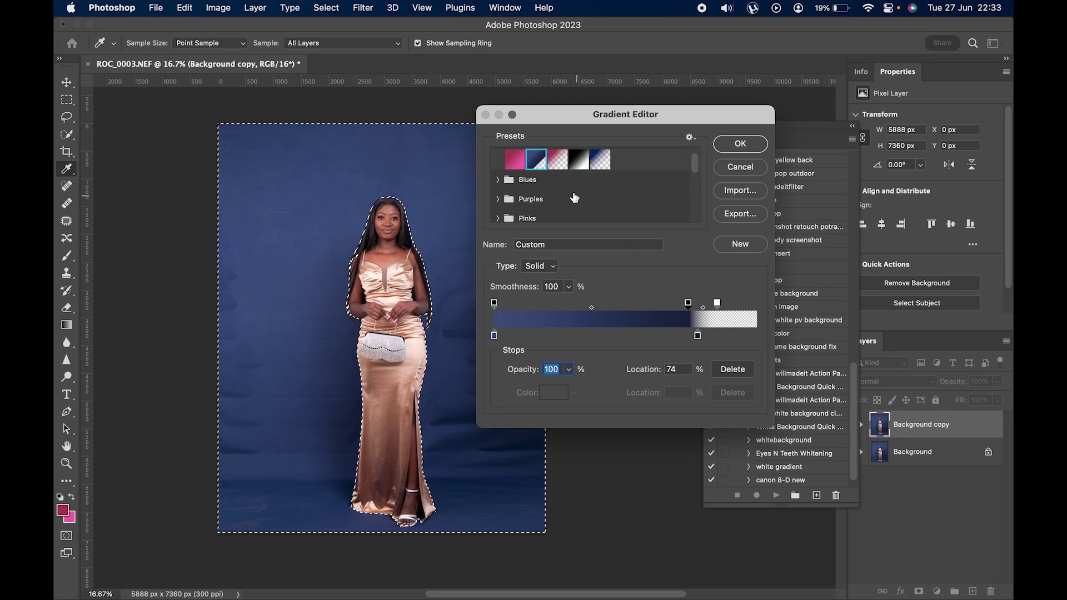
pyautogui.moveTo(541, 157); pyautogui.dragTo(587, 241)
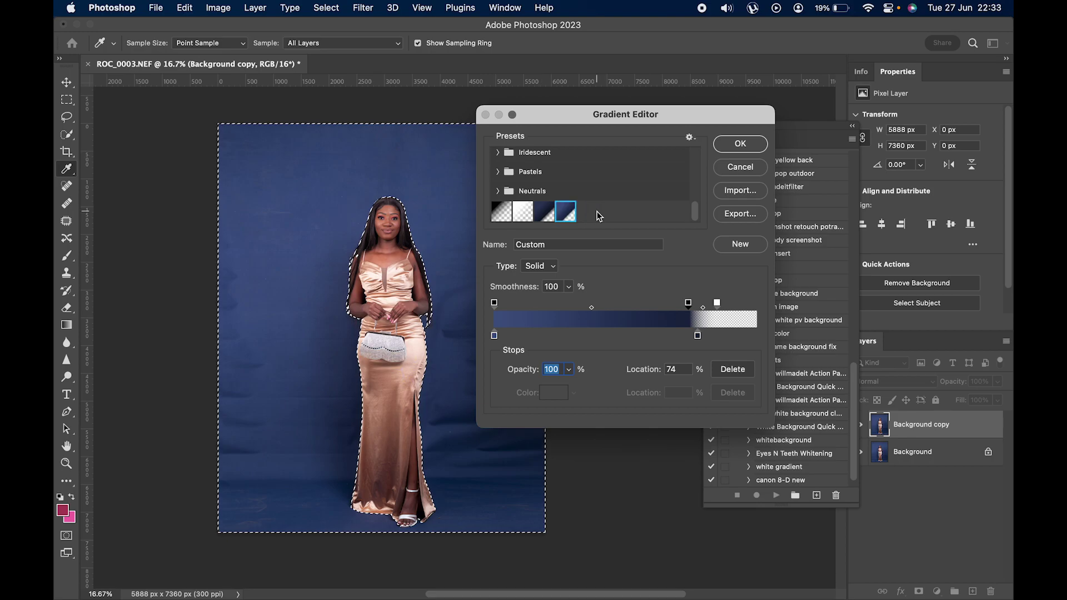
pyautogui.click(567, 216)
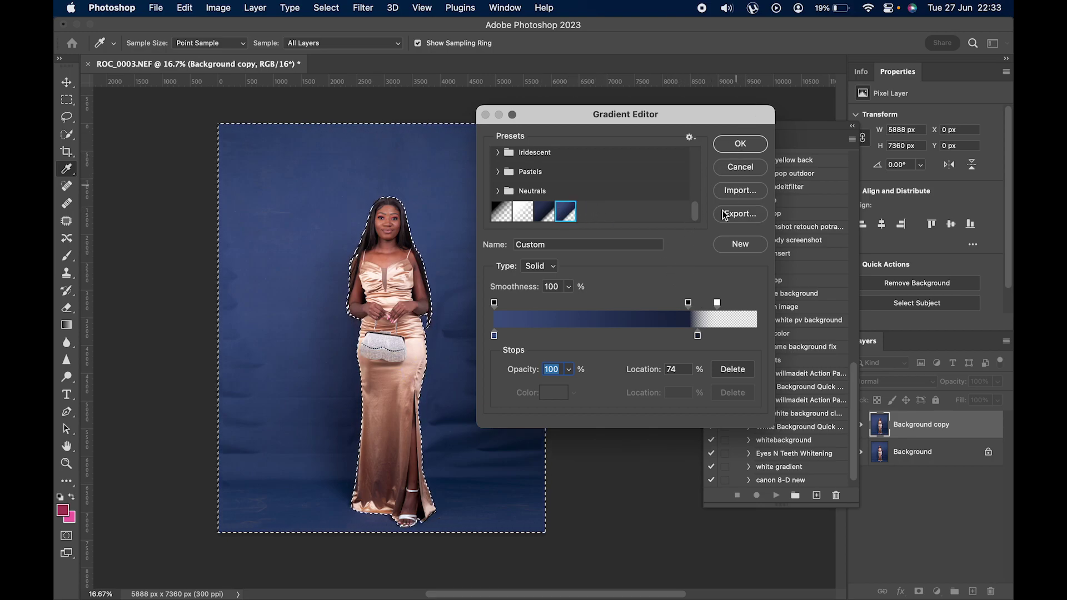
pyautogui.click(740, 145)
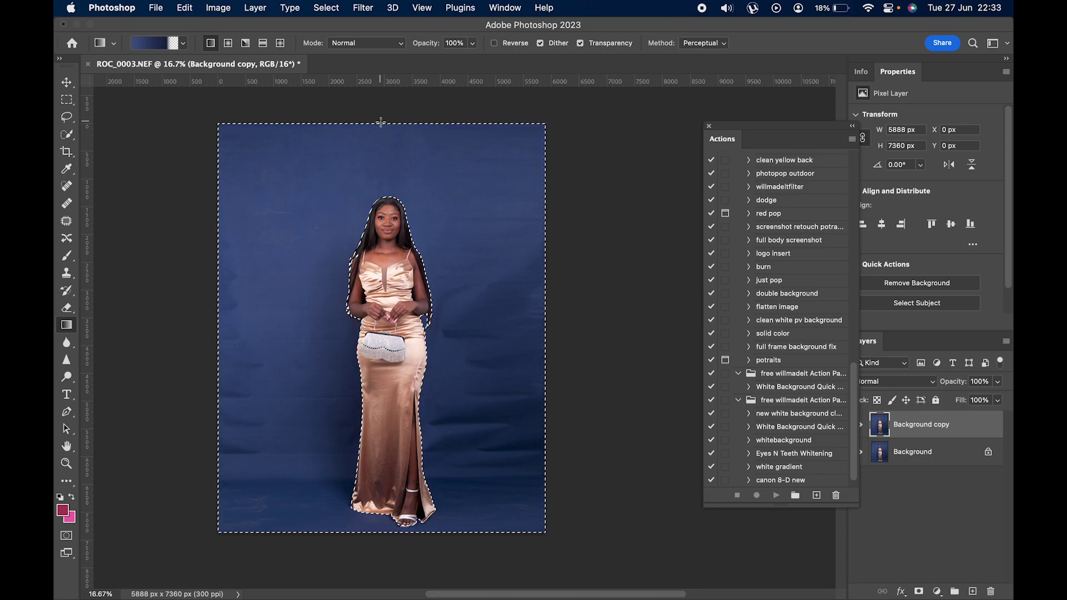
# Try a linear gradient over the selected backdrop, from the canvas's upper edge to just below its lower edge
pyautogui.moveTo(381, 122); pyautogui.dragTo(388, 211)
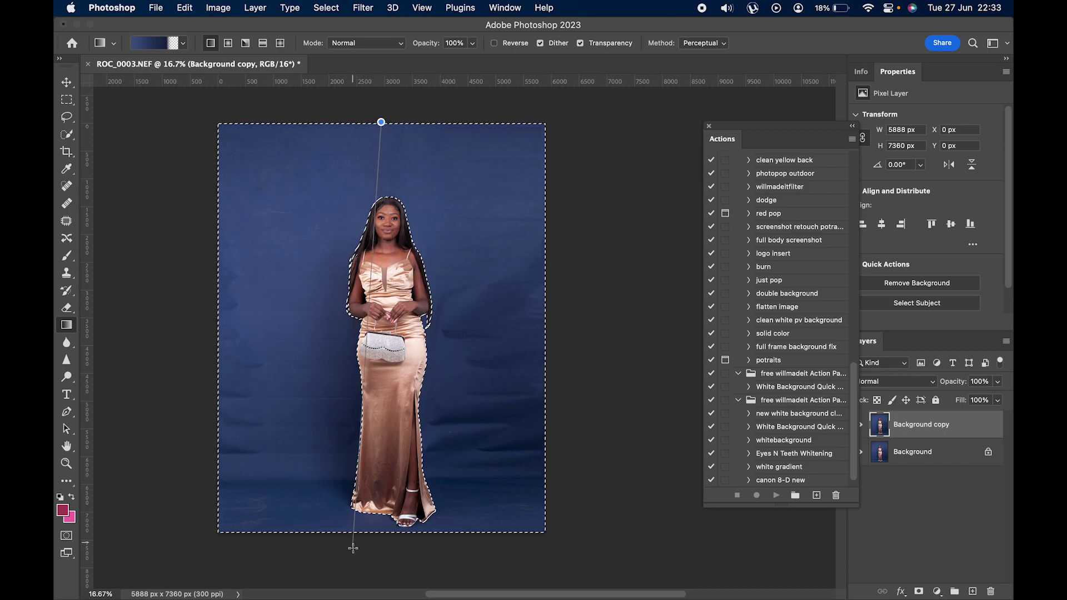
pyautogui.moveTo(353, 550); pyautogui.dragTo(362, 551)
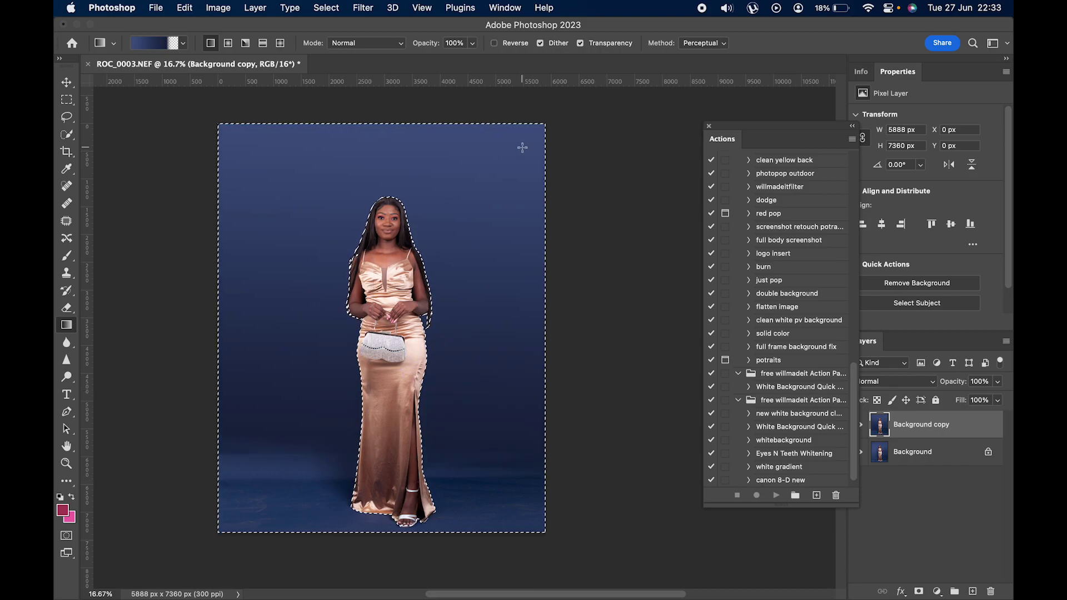
pyautogui.scroll(-3, 521, 147)
pyautogui.press('super+minus')
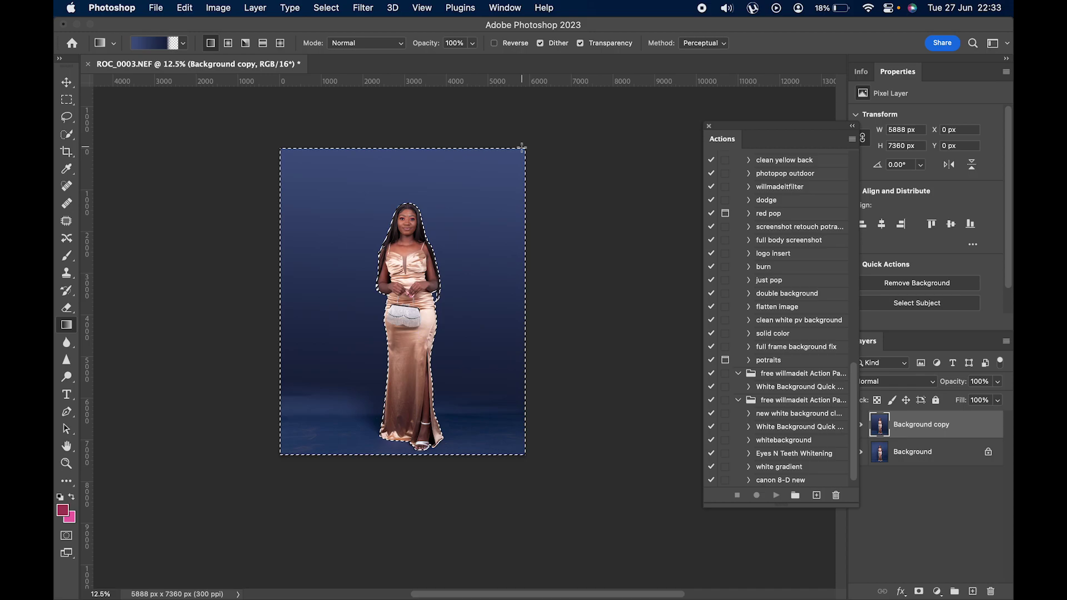
# Try a straight vertical gradient ending well below the canvas, and undo it
pyautogui.moveTo(402, 144); pyautogui.dragTo(402, 450)
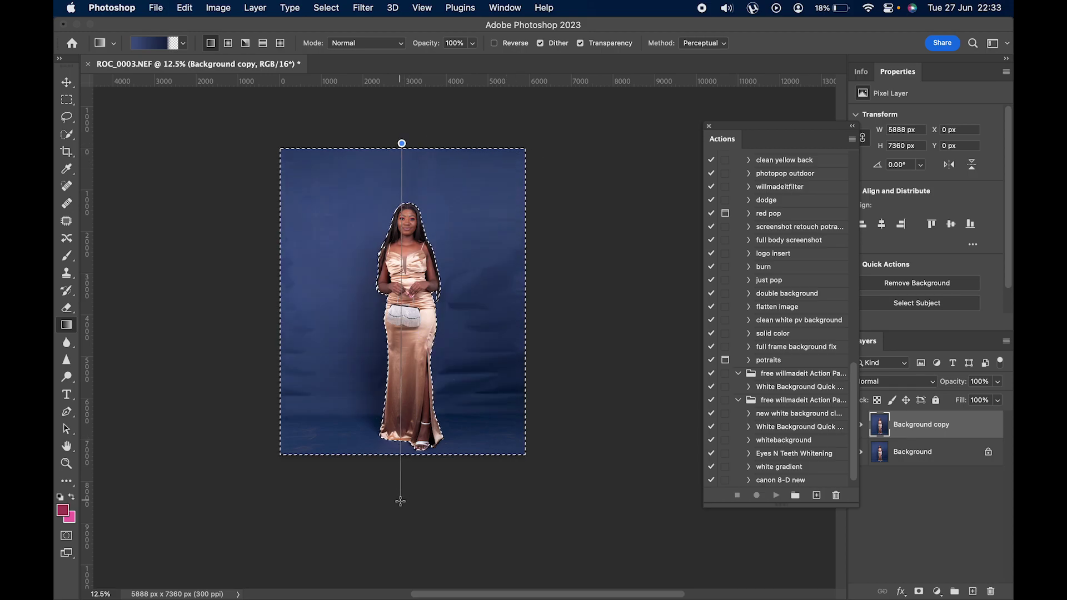
pyautogui.moveTo(400, 502); pyautogui.dragTo(400, 508)
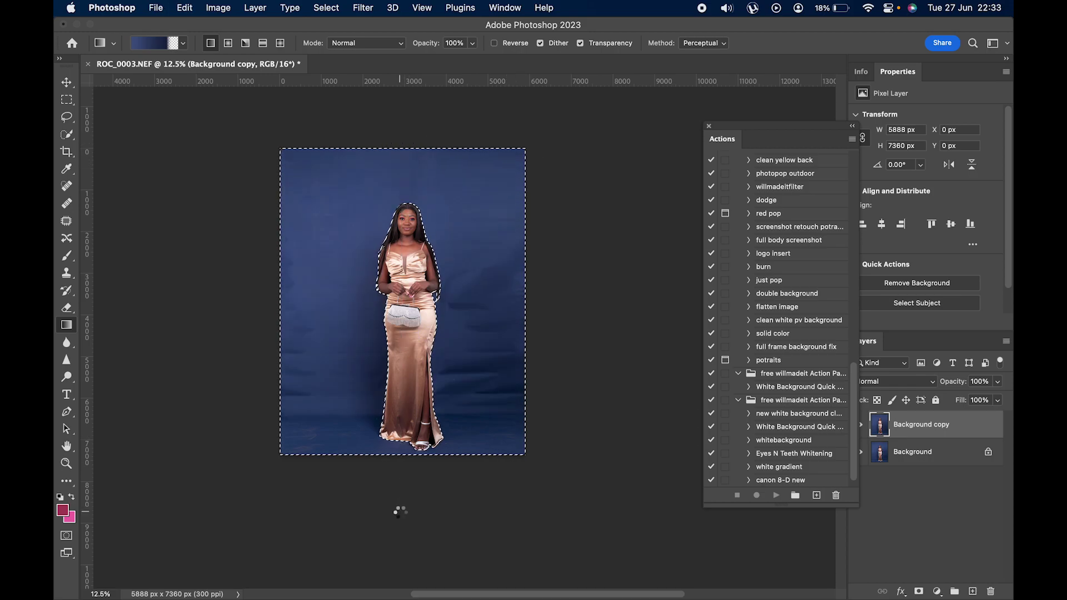
pyautogui.scroll(2, 406, 456)
pyautogui.hscroll(2, 406, 456)
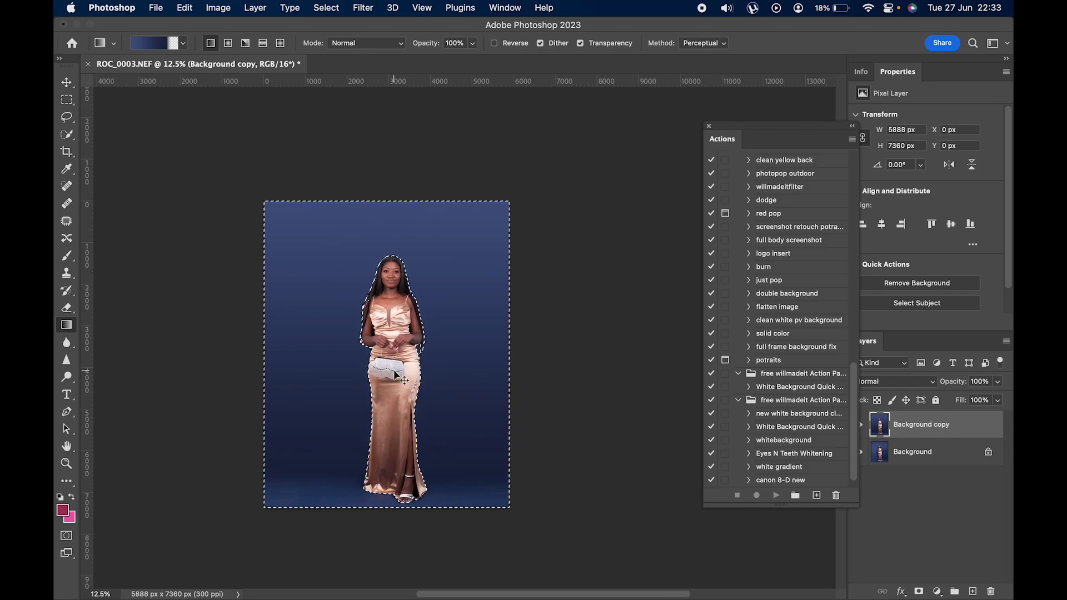
pyautogui.hotkey('ctrl', 'z')
# Try a longer vertical gradient ending far below the canvas, deselect, and undo both changes
pyautogui.moveTo(389, 179); pyautogui.dragTo(387, 598)
pyautogui.hotkey('ctrl', 'd')
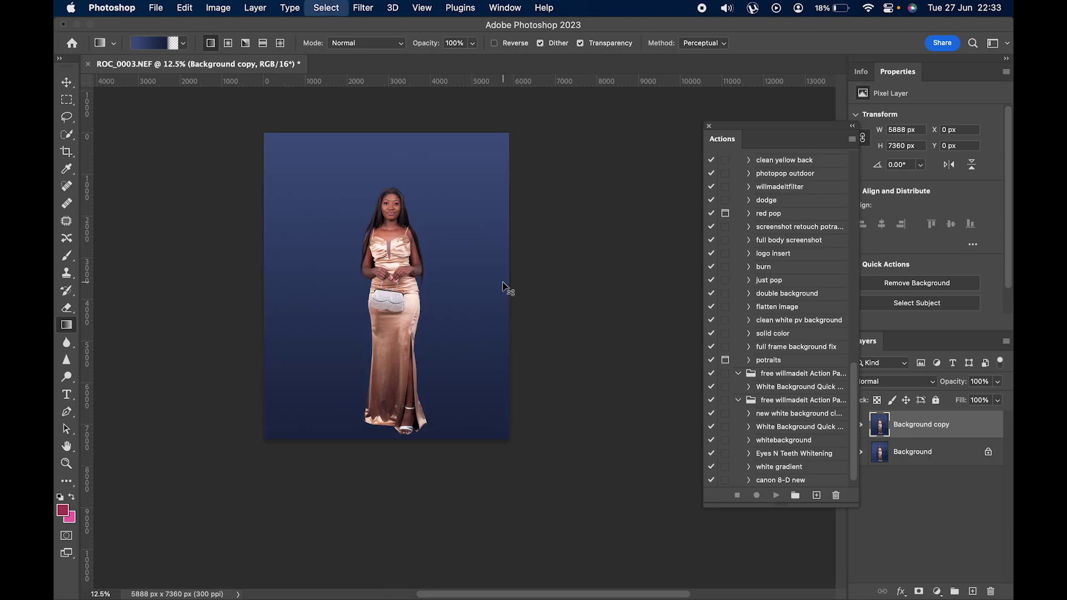
pyautogui.scroll(1, 503, 282)
pyautogui.press('super+plus')
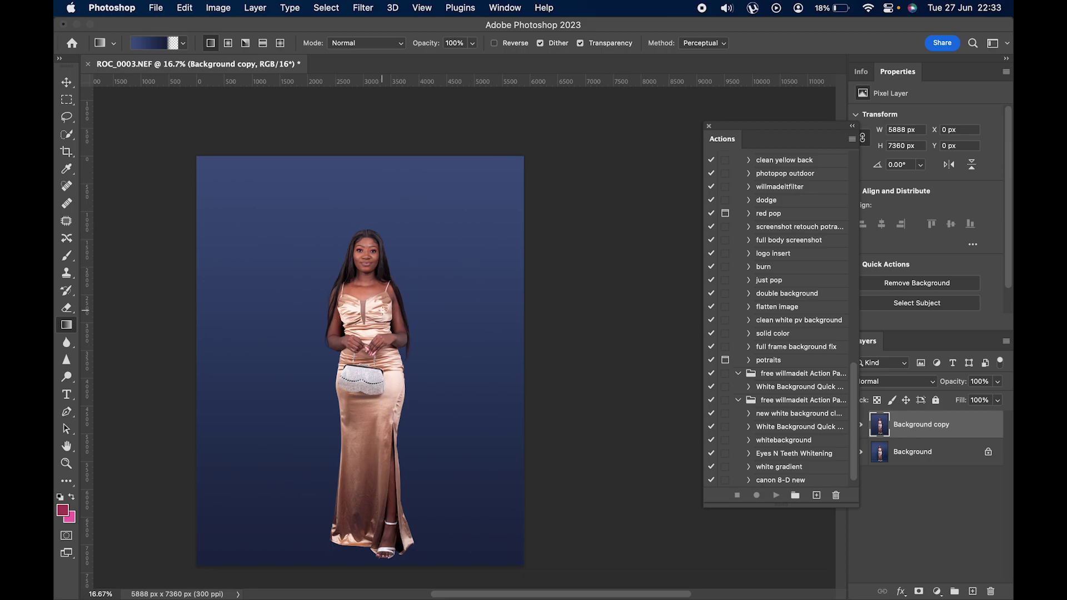
pyautogui.press('super+z')
pyautogui.press('super+z')
# Fill the selected backdrop with a straight vertical gradient from just above the canvas to slightly below its lower edge
pyautogui.scroll(-3, 383, 309)
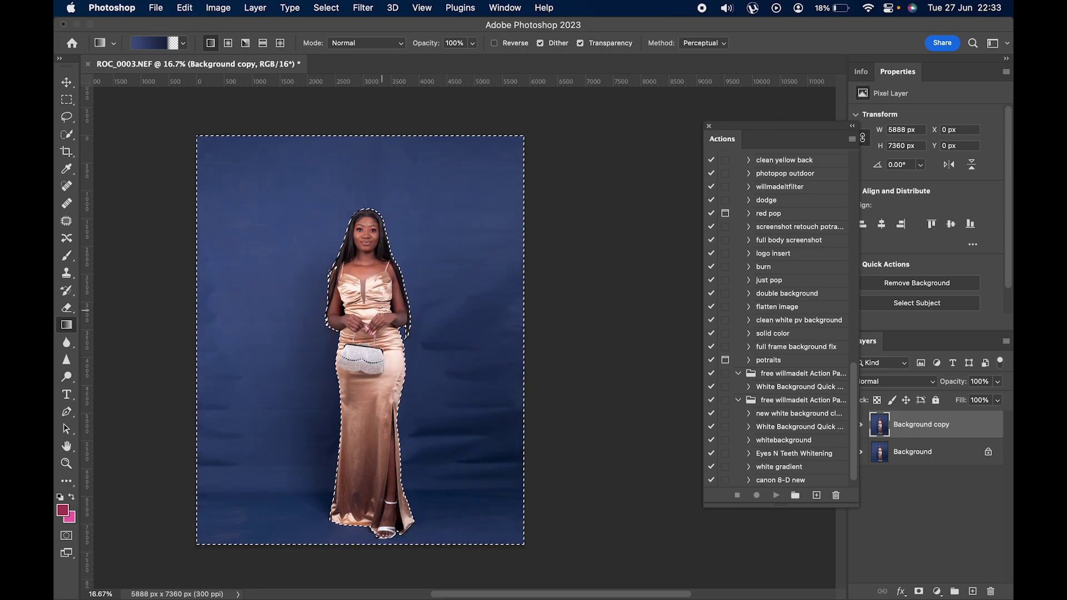
pyautogui.scroll(2, 382, 309)
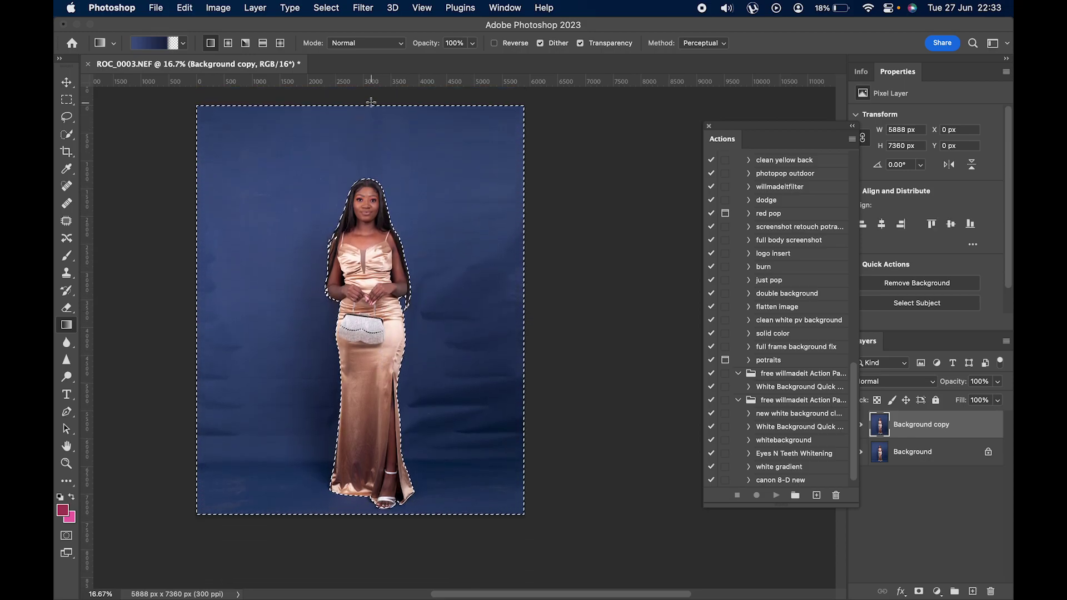
pyautogui.moveTo(371, 101); pyautogui.dragTo(371, 556)
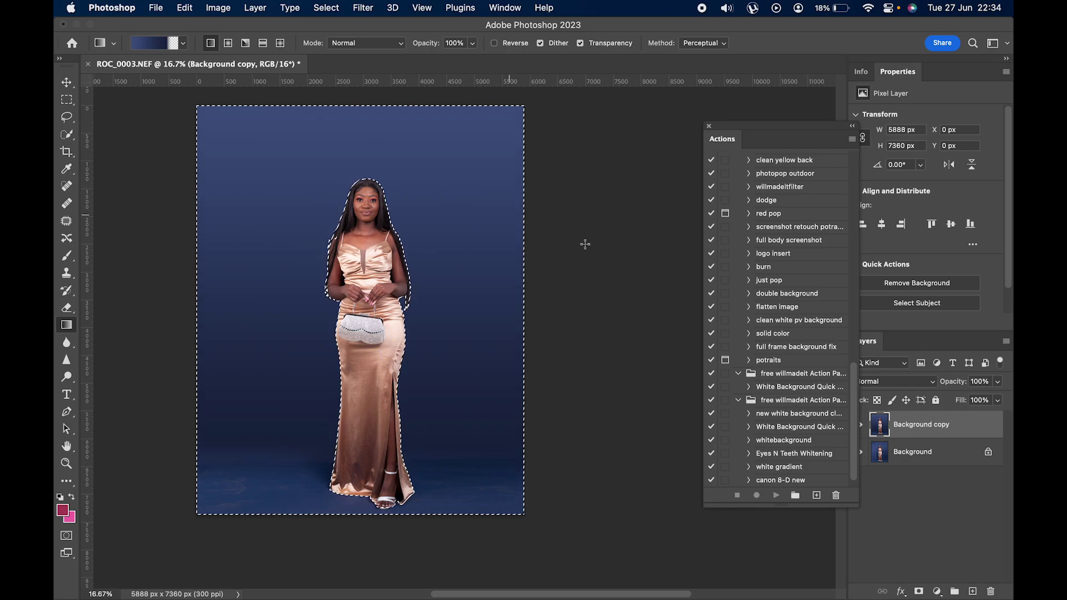
# Apply a Surface Blur with a radius of 100 pixels and a threshold of 15 levels to the selected backdrop, and deselect
pyautogui.click(363, 9)
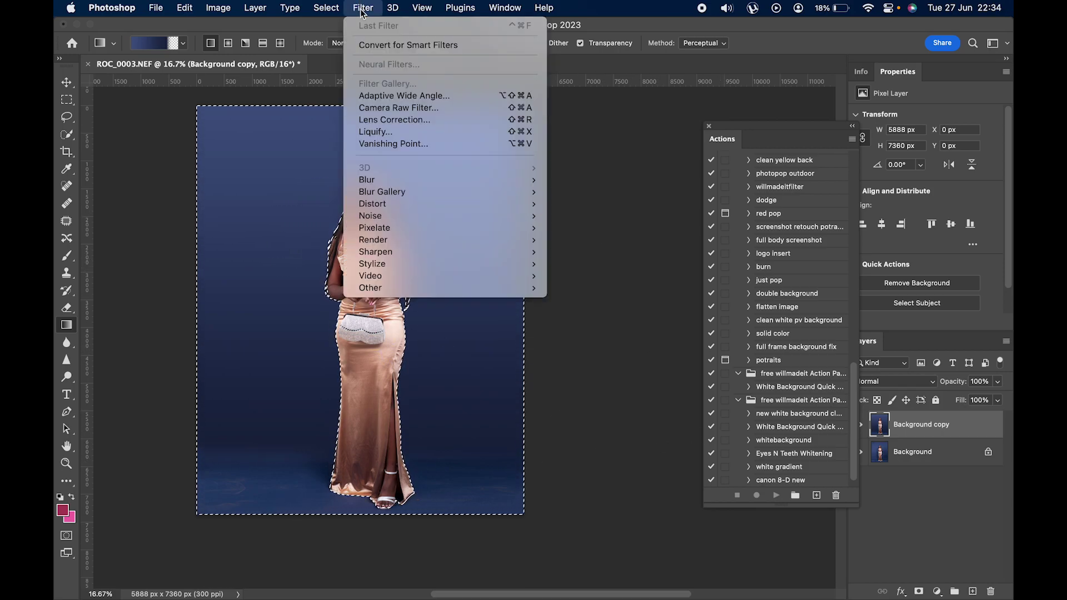
pyautogui.moveTo(411, 179)
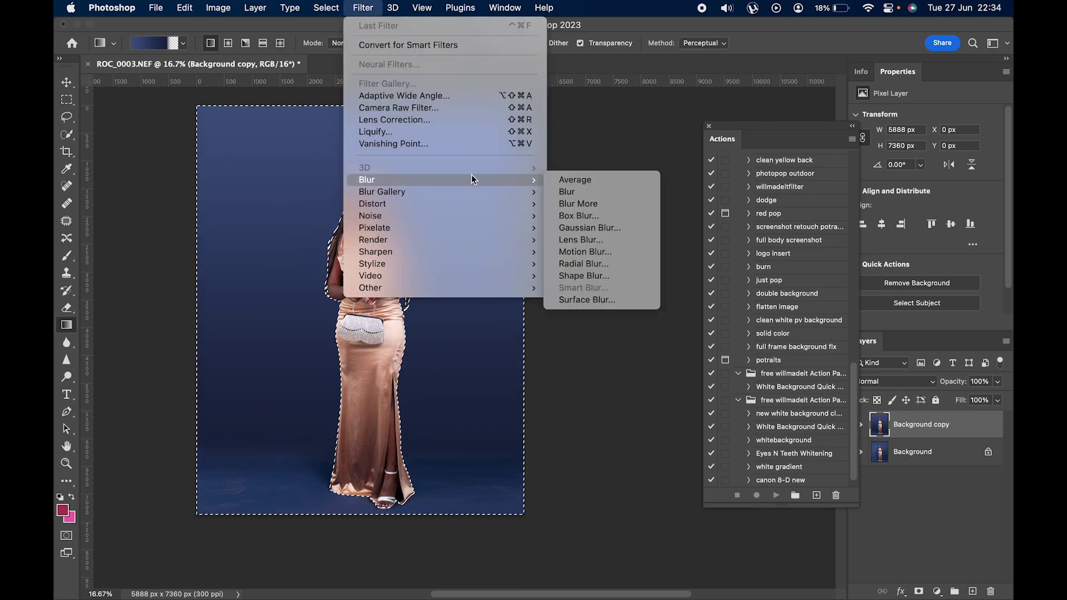
pyautogui.click(575, 299)
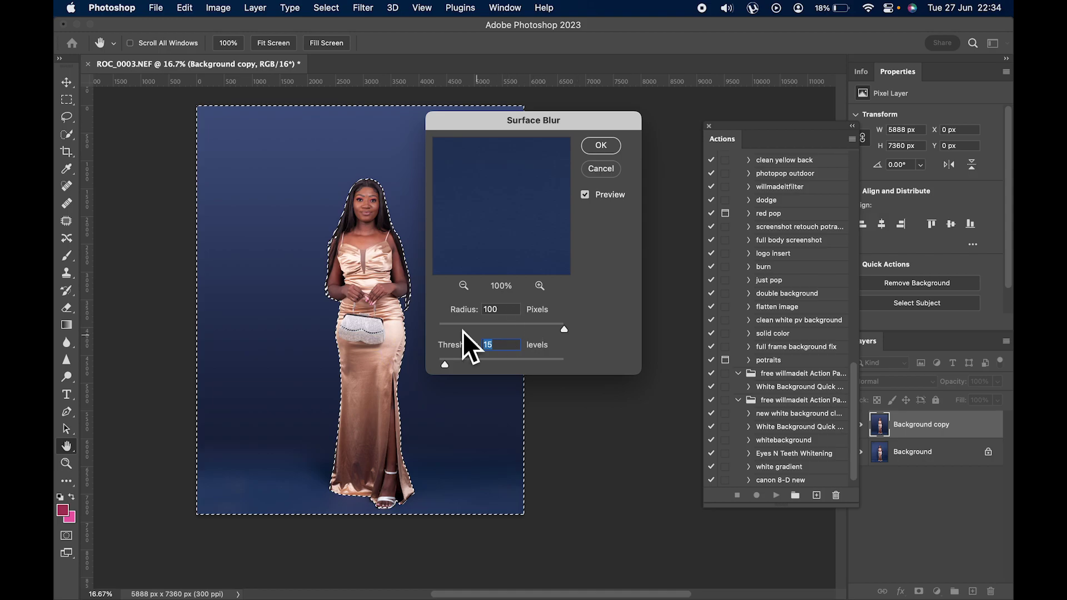
pyautogui.click(606, 145)
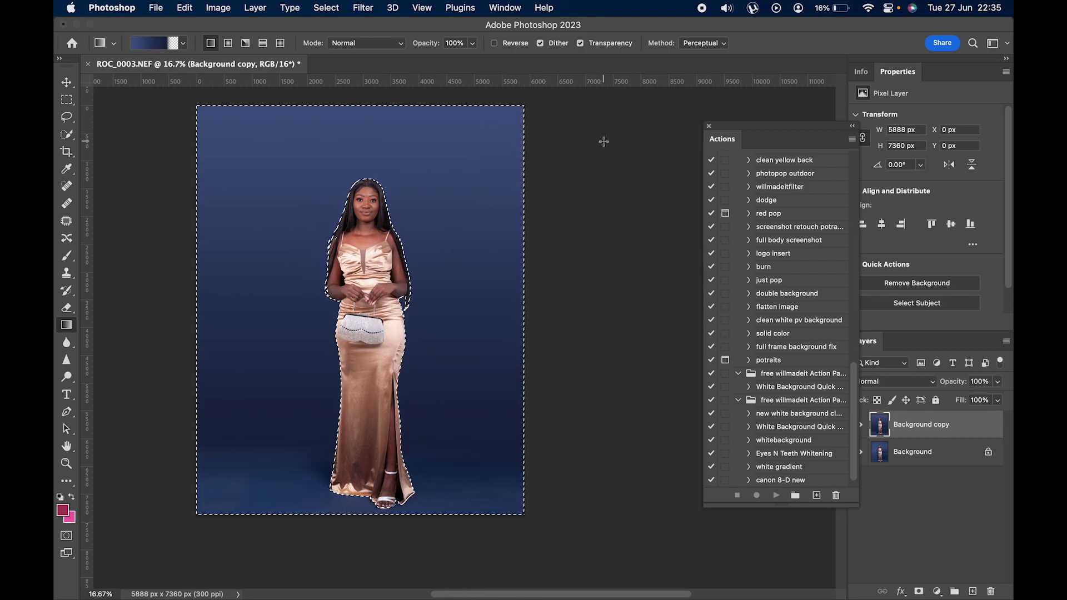
pyautogui.press('super+d')
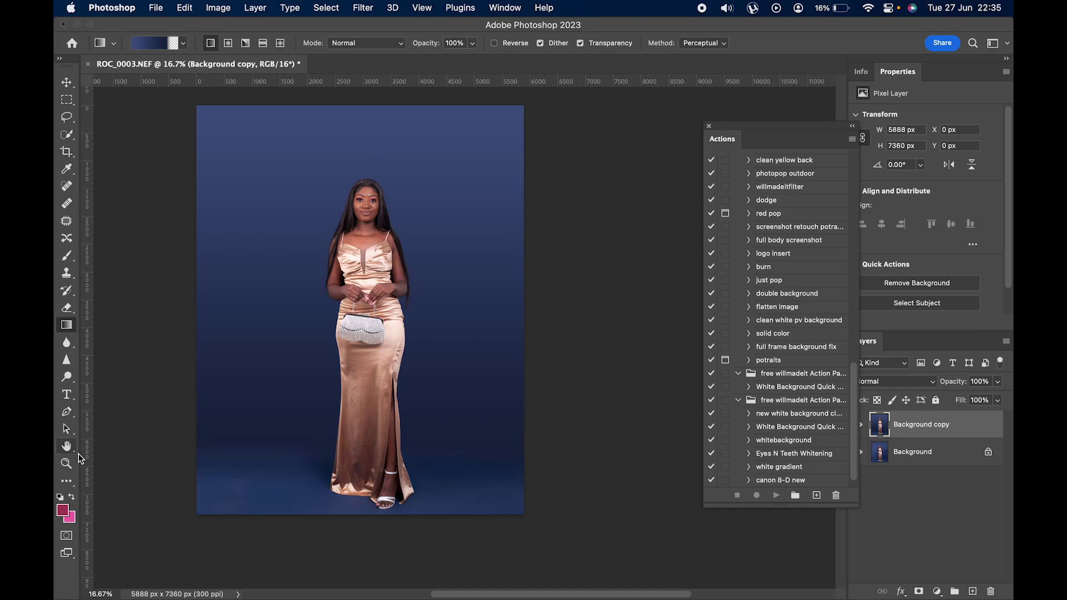
# Switch to the Mixer Brush and enlarge its brush size to 700 pixels
pyautogui.click(66, 482)
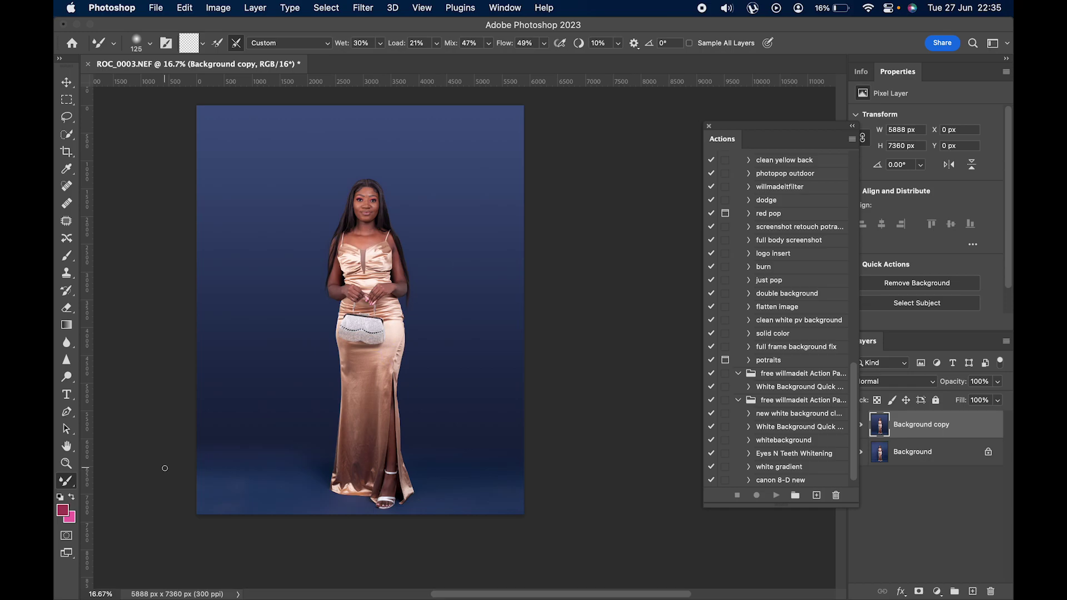
pyautogui.press(']')
pyautogui.press(']')
pyautogui.press(']')
pyautogui.press(']')
# Compare the retouched backdrop with the original by hiding and showing the Background copy layer
pyautogui.moveTo(806, 139); pyautogui.dragTo(752, 136)
pyautogui.click(858, 429)
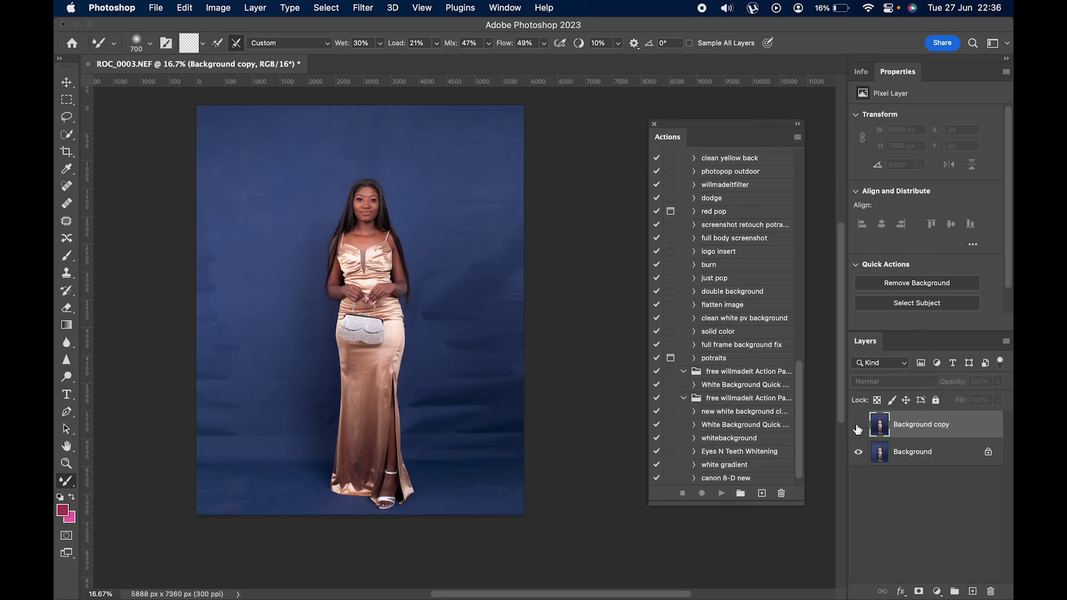
pyautogui.click(858, 428)
pyautogui.click(857, 427)
pyautogui.click(858, 427)
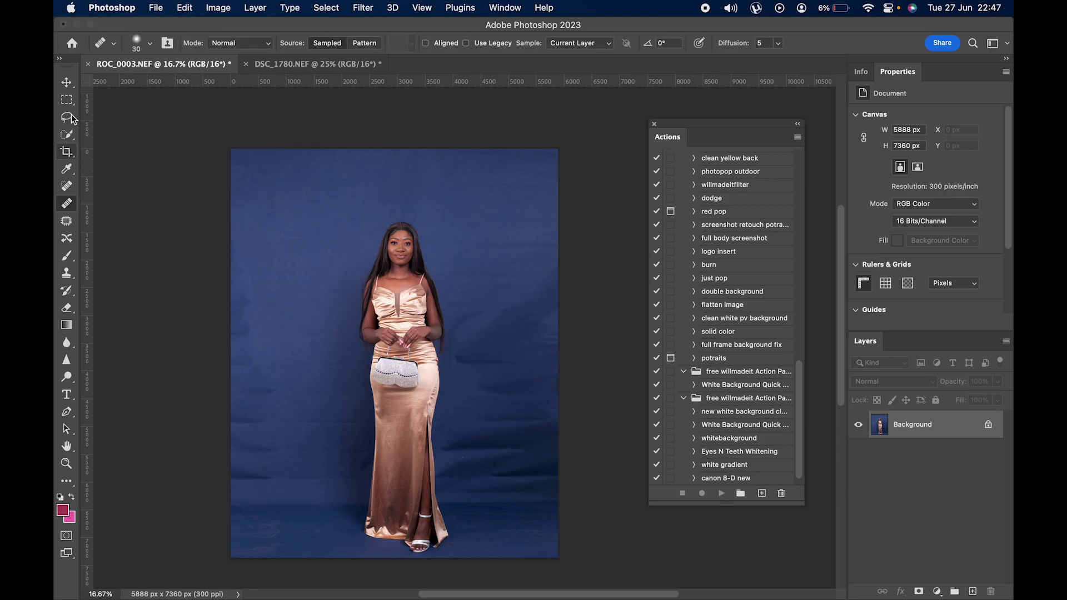
# Examine the blue gradient's stops and the saved presets in the Gradient Editor, and close it without changes
pyautogui.click(67, 84)
pyautogui.click(67, 325)
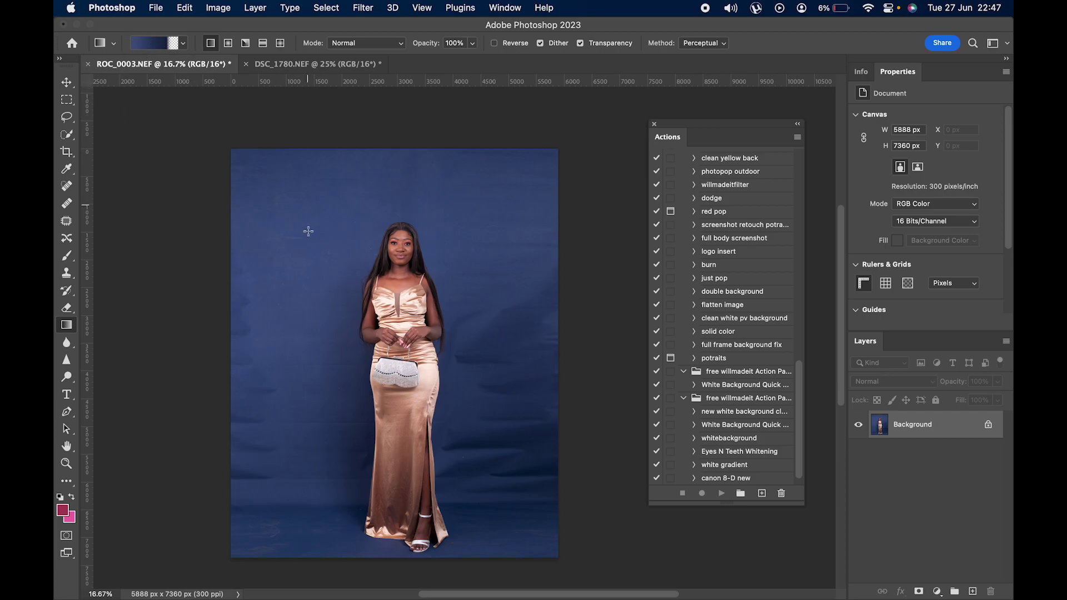
pyautogui.click(143, 45)
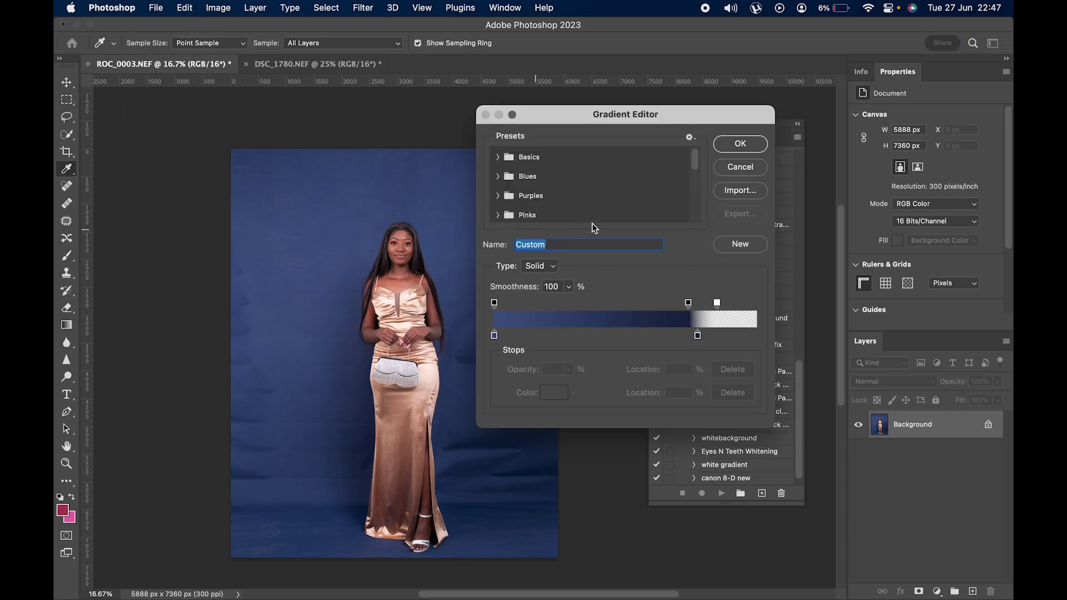
pyautogui.scroll(-10, 617, 222)
pyautogui.scroll(-5, 622, 189)
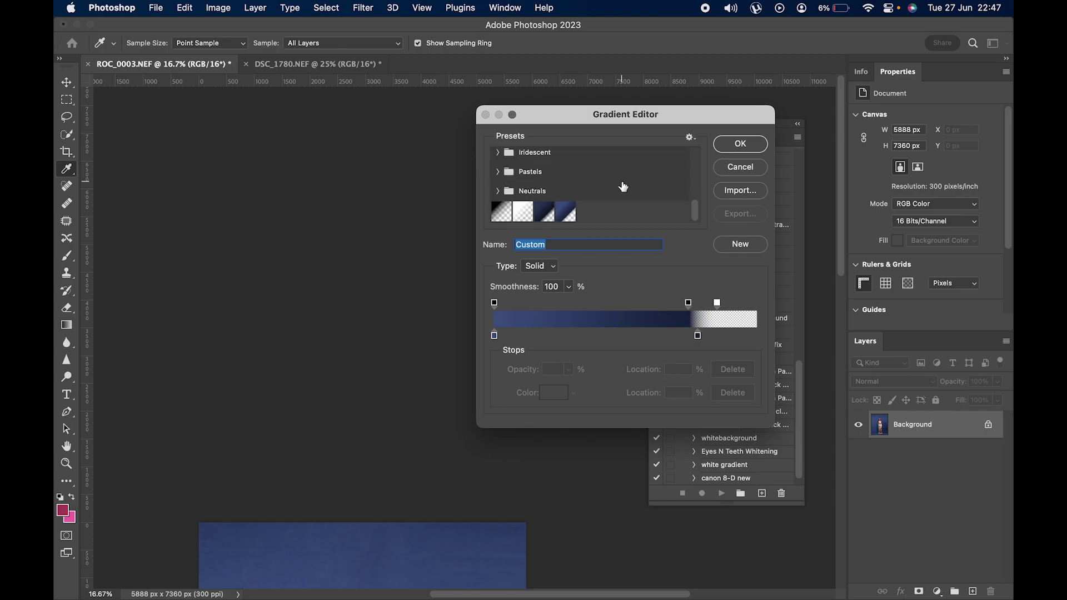
pyautogui.scroll(-2, 293, 297)
pyautogui.scroll(-2, 293, 297)
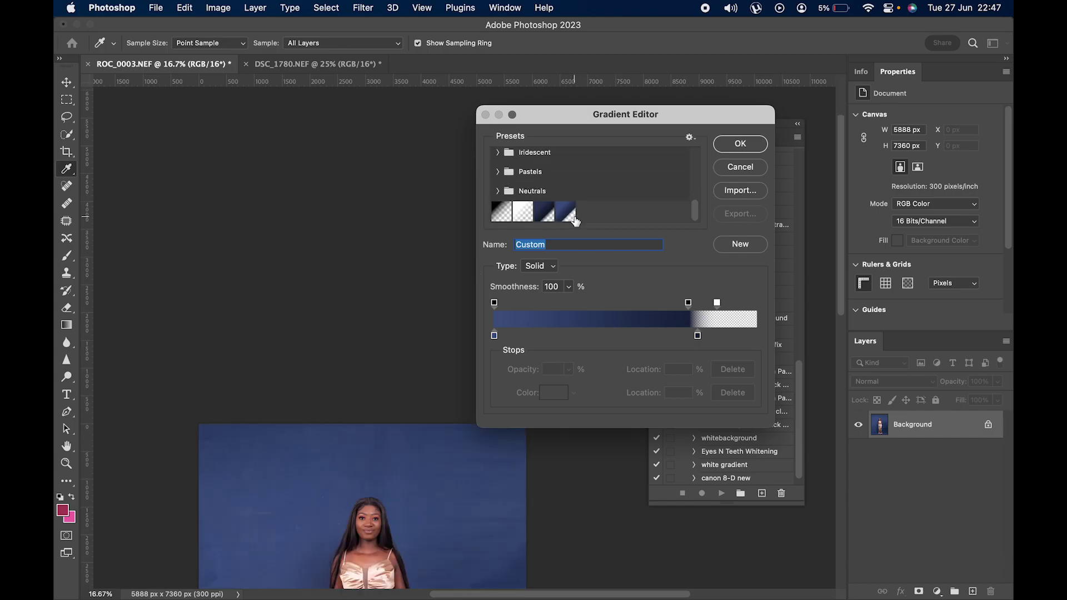
pyautogui.scroll(-10, 283, 312)
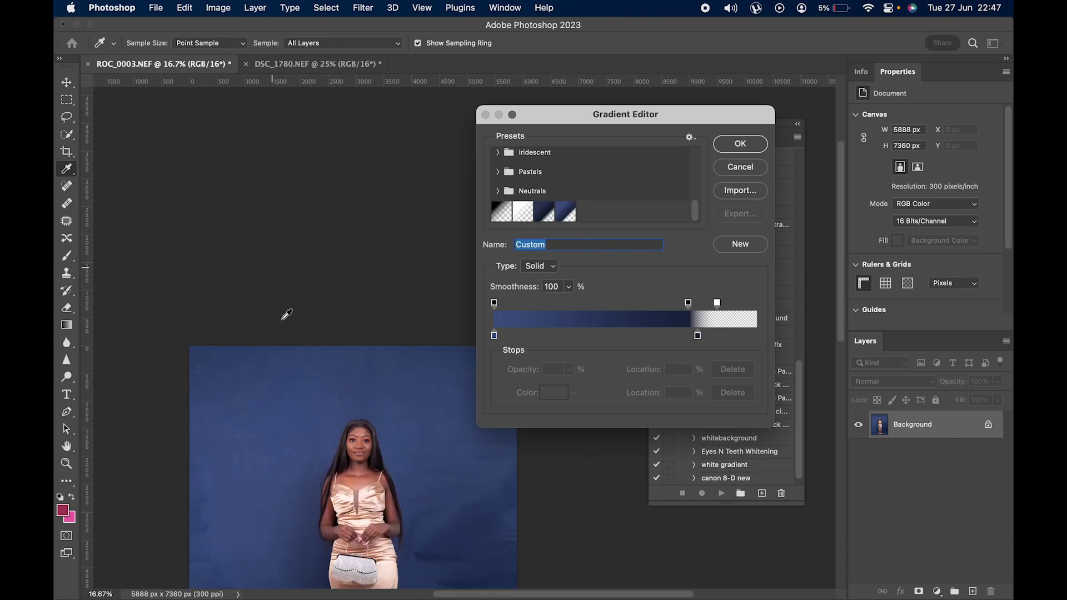
pyautogui.scroll(2, 280, 249)
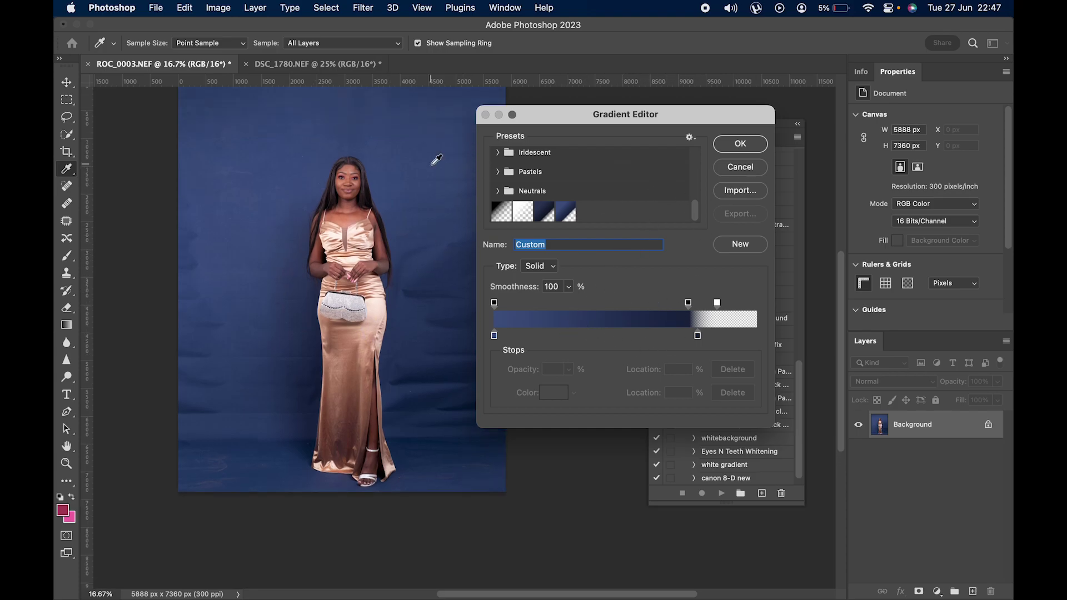
pyautogui.click(734, 168)
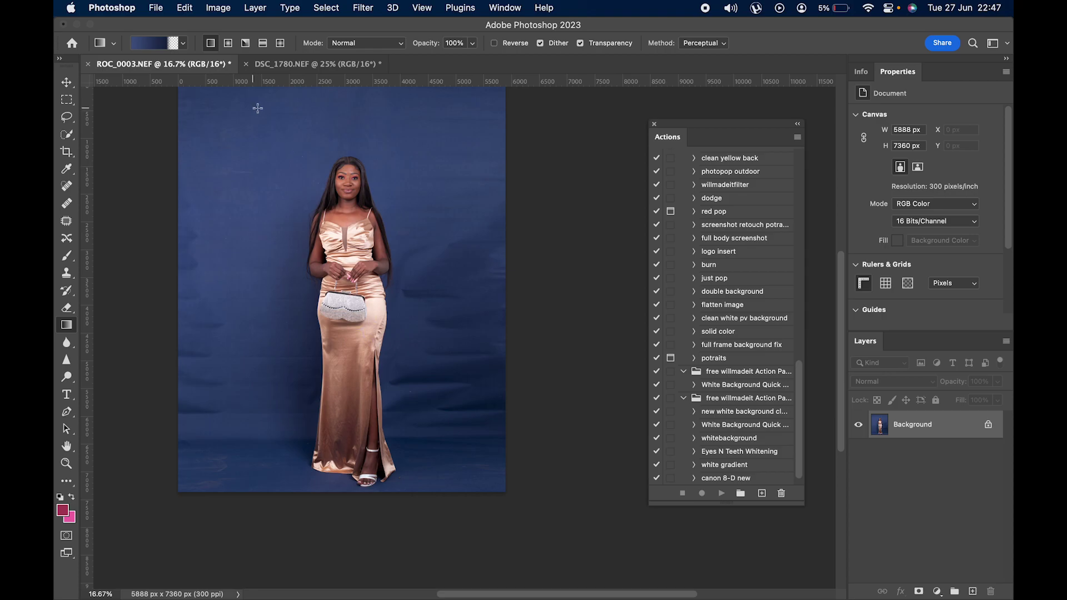
# Switch to the DSC_1780.NEF portrait and open the current gradient for editing
pyautogui.click(324, 67)
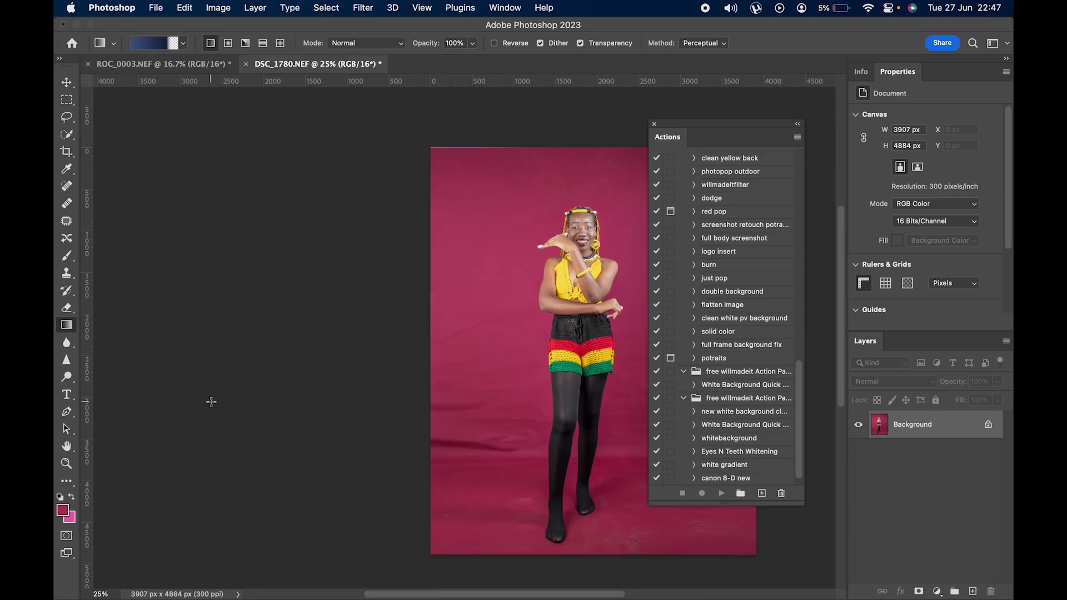
pyautogui.hscroll(2, 211, 402)
pyautogui.click(145, 47)
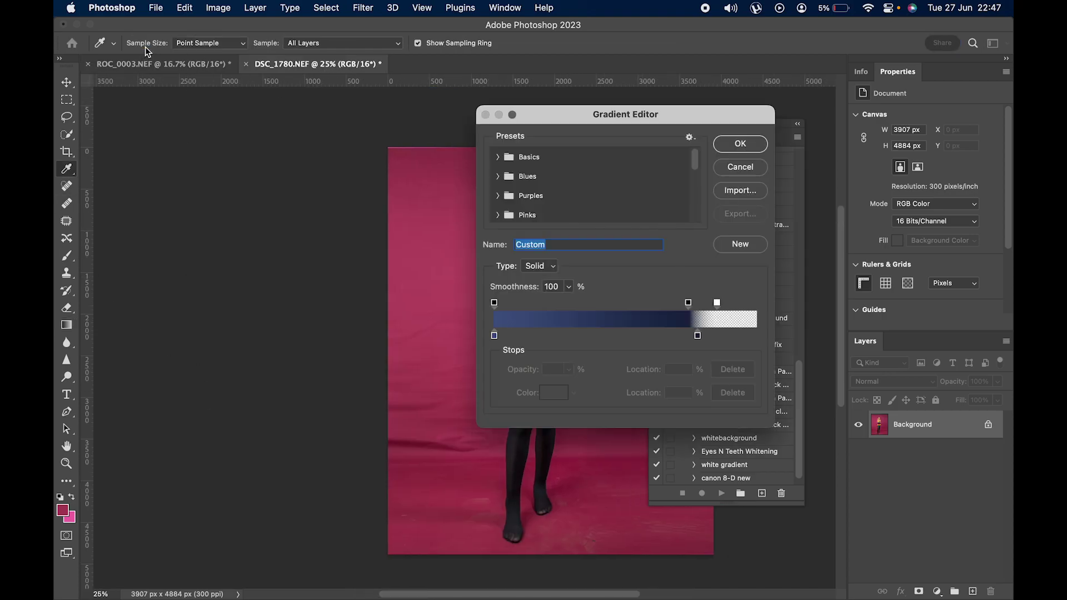
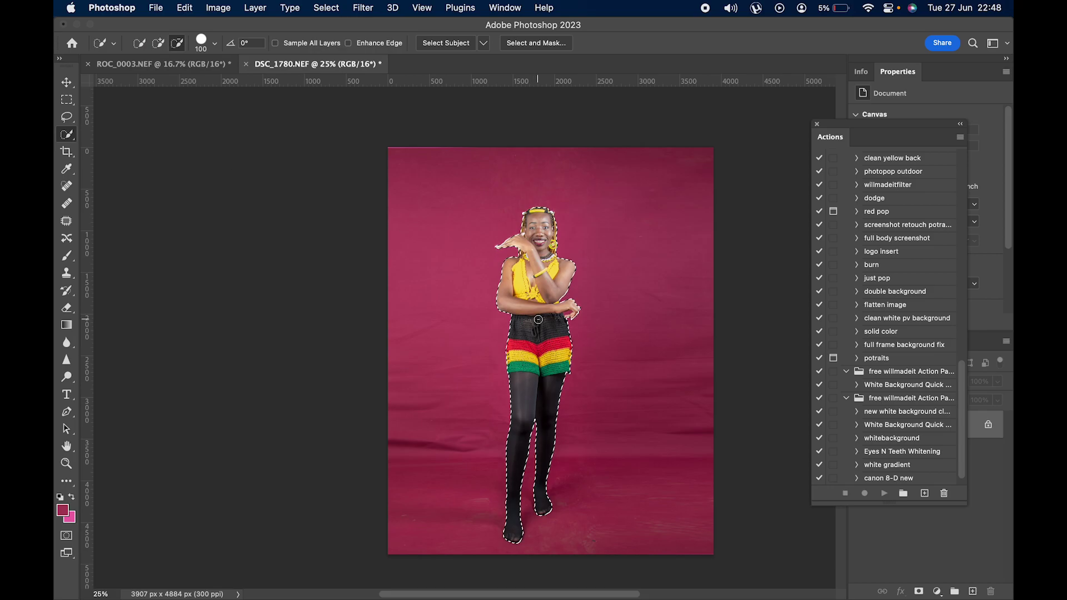
# Invert the selection around the woman to select the crimson backdrop, and activate the Gradient tool
pyautogui.rightClick(539, 282)
pyautogui.click(589, 305)
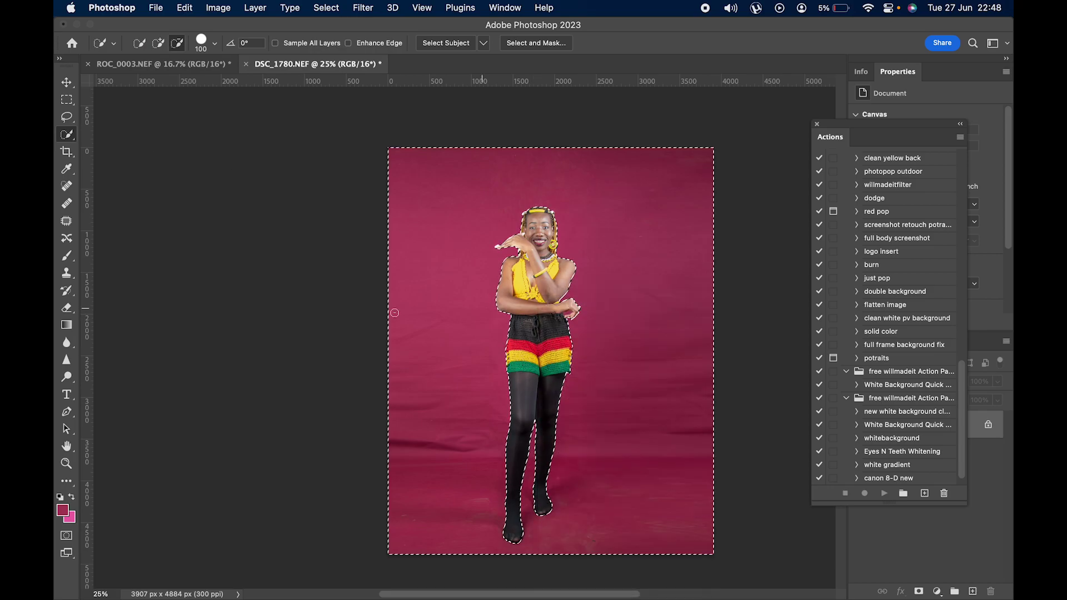
pyautogui.click(66, 326)
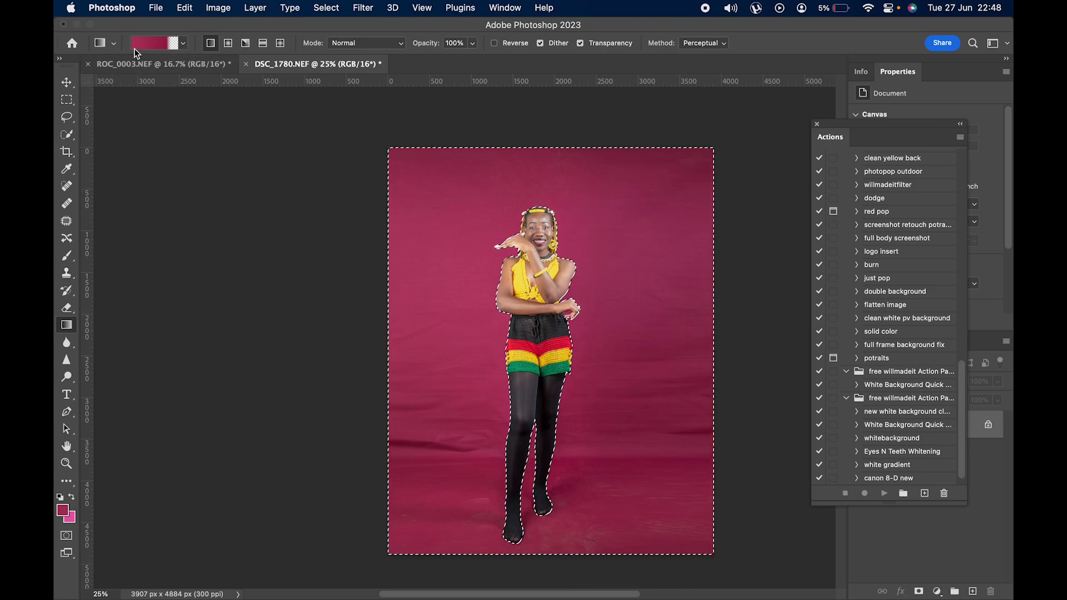
# Fill the selected backdrop with a straight vertical crimson gradient from just above the canvas to just below it, undoing a longer first attempt
pyautogui.moveTo(545, 149); pyautogui.dragTo(542, 593)
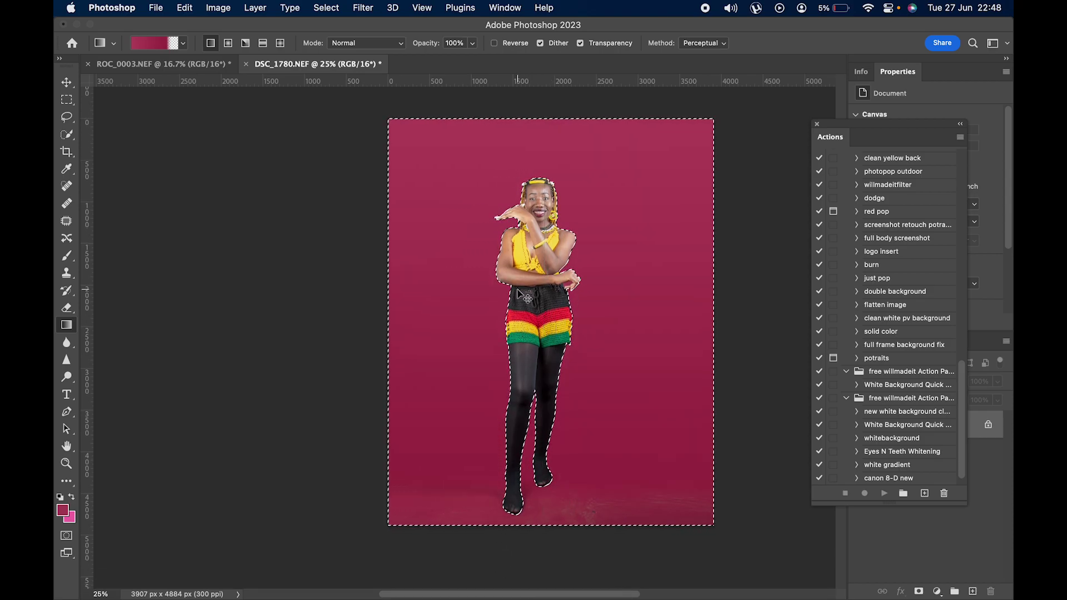
pyautogui.hotkey('ctrl', 'z')
pyautogui.moveTo(540, 112); pyautogui.dragTo(537, 540)
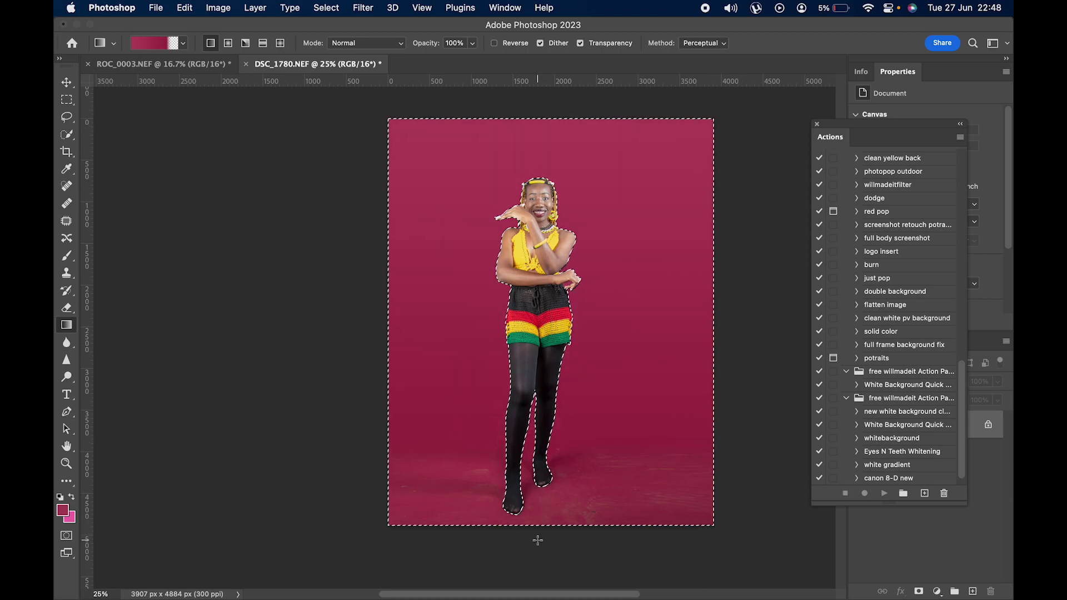
# Apply a Surface Blur with a 100-pixel radius and a threshold of 15 levels to the crimson backdrop, and deselect
pyautogui.click(359, 9)
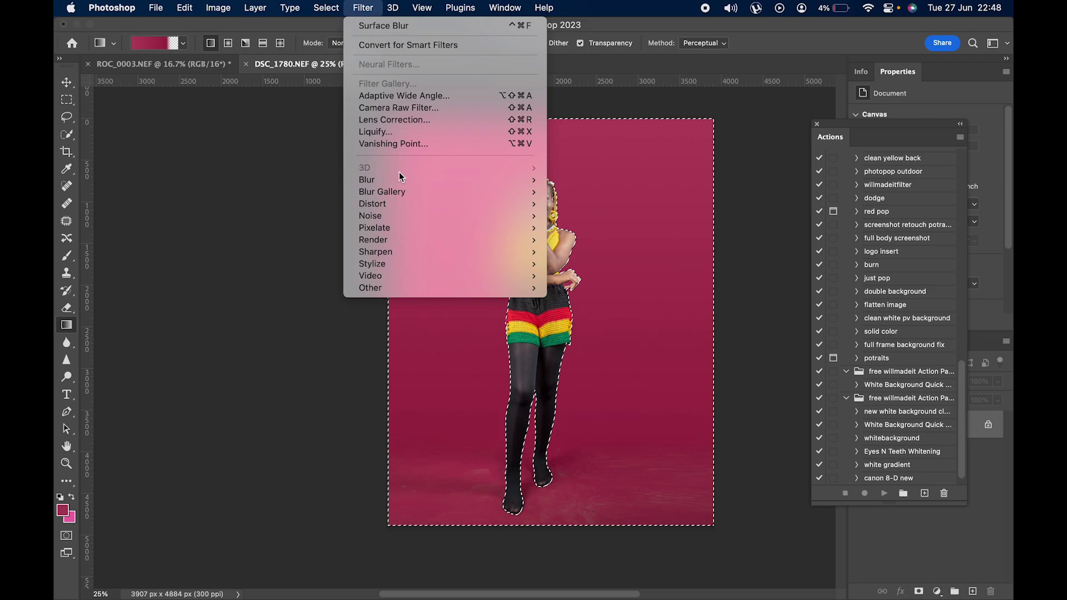
pyautogui.moveTo(399, 181)
pyautogui.click(641, 299)
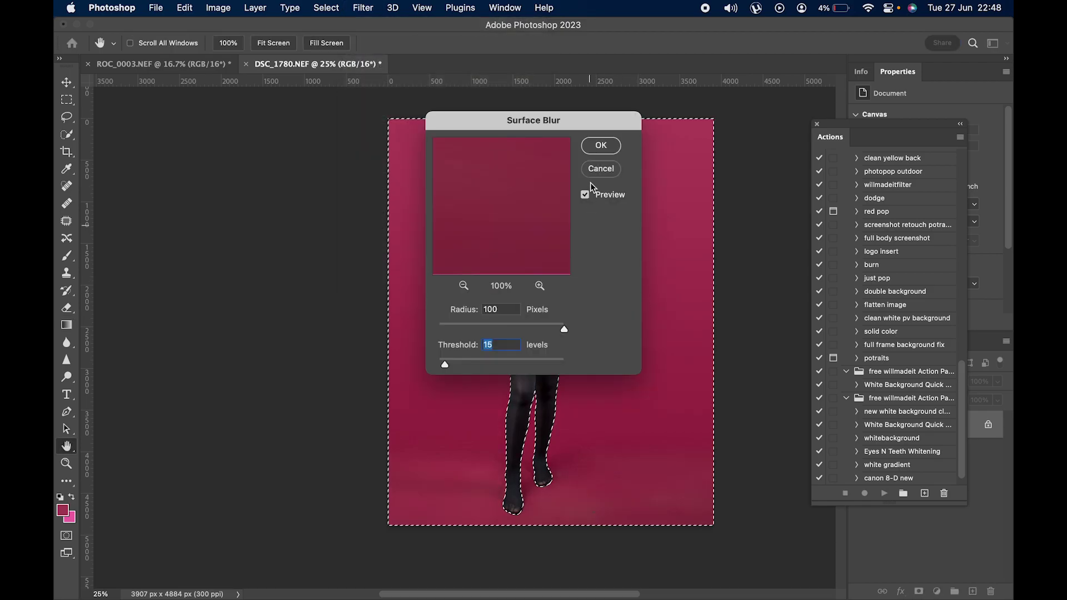
pyautogui.click(602, 146)
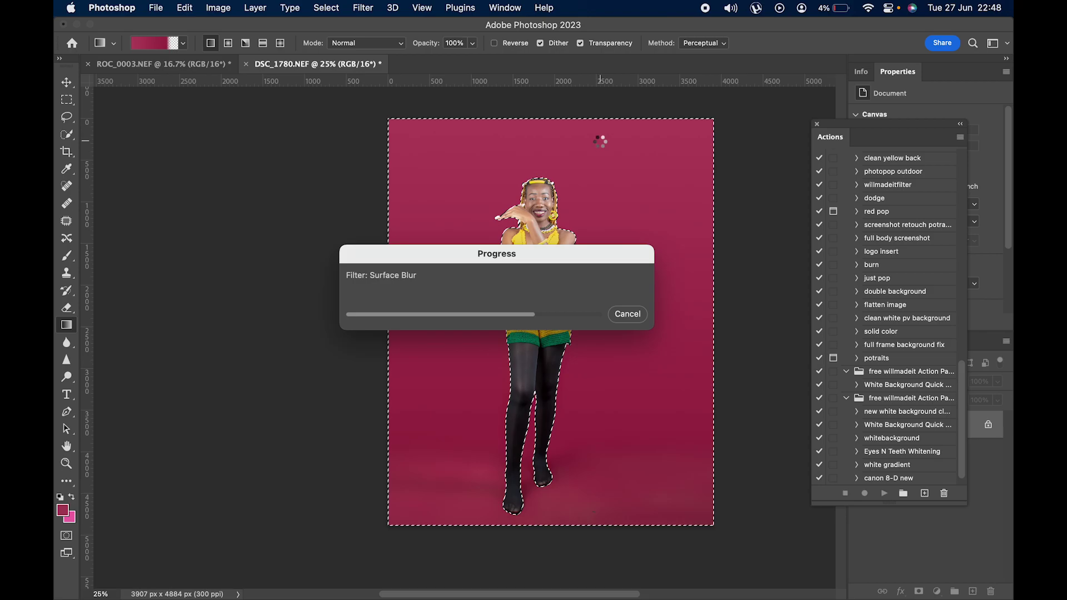
pyautogui.press('super+d')
pyautogui.scroll(1, 640, 305)
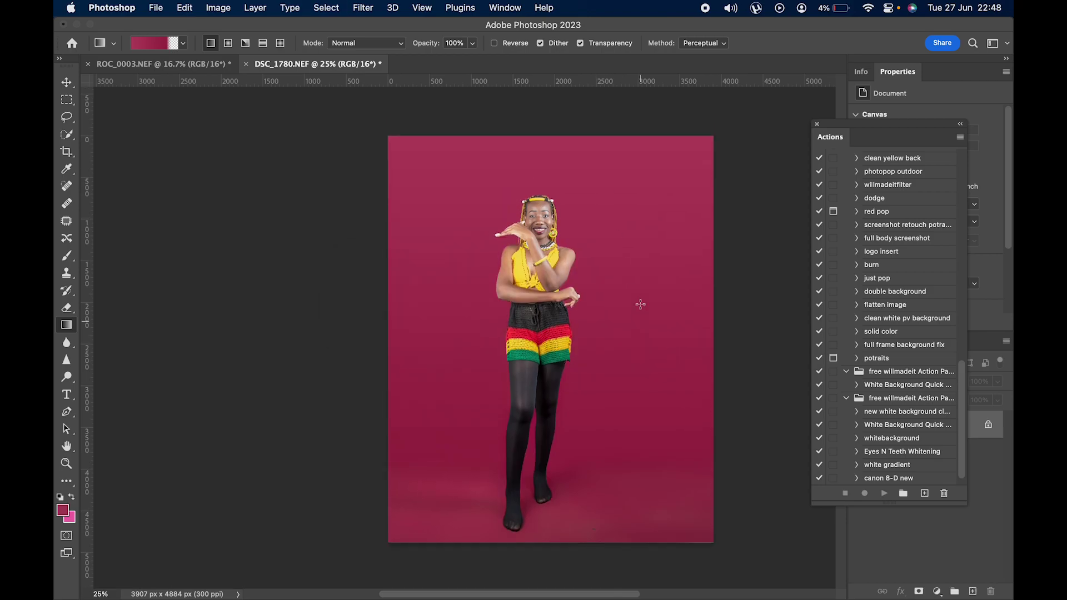
# Inspect the subject's edges and the cleaned backdrop up close from head to feet, and return to the whole portrait
pyautogui.hscroll(2, 640, 304)
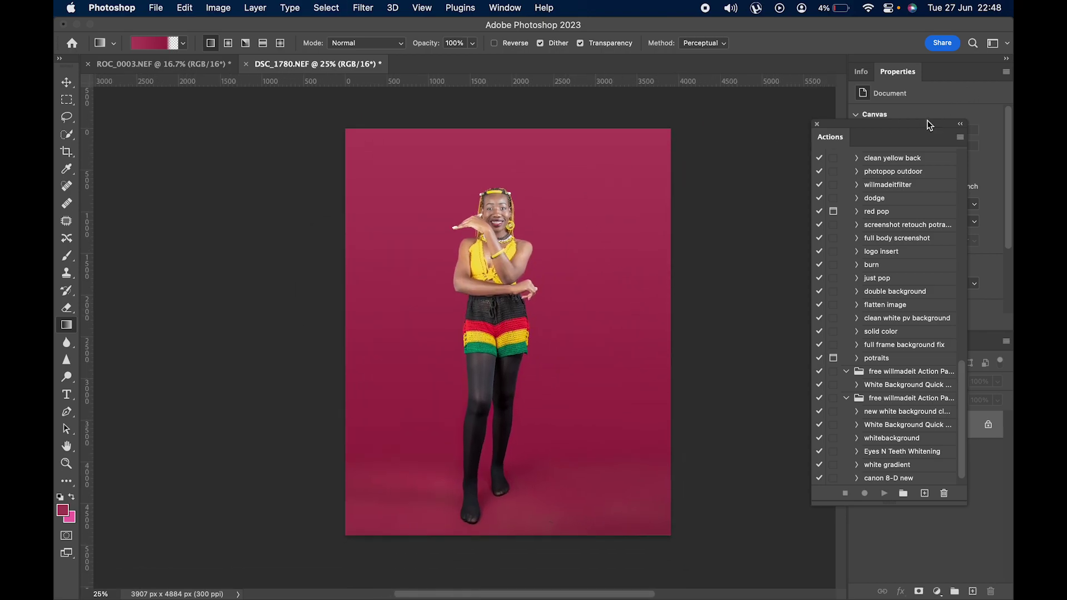
pyautogui.moveTo(830, 136); pyautogui.dragTo(728, 102)
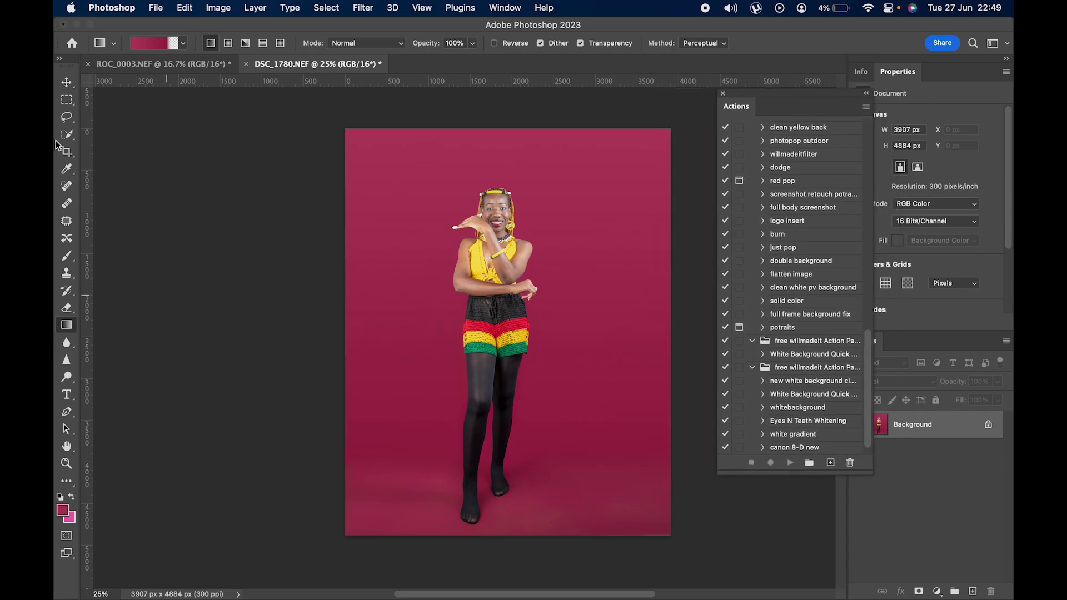
pyautogui.click(66, 447)
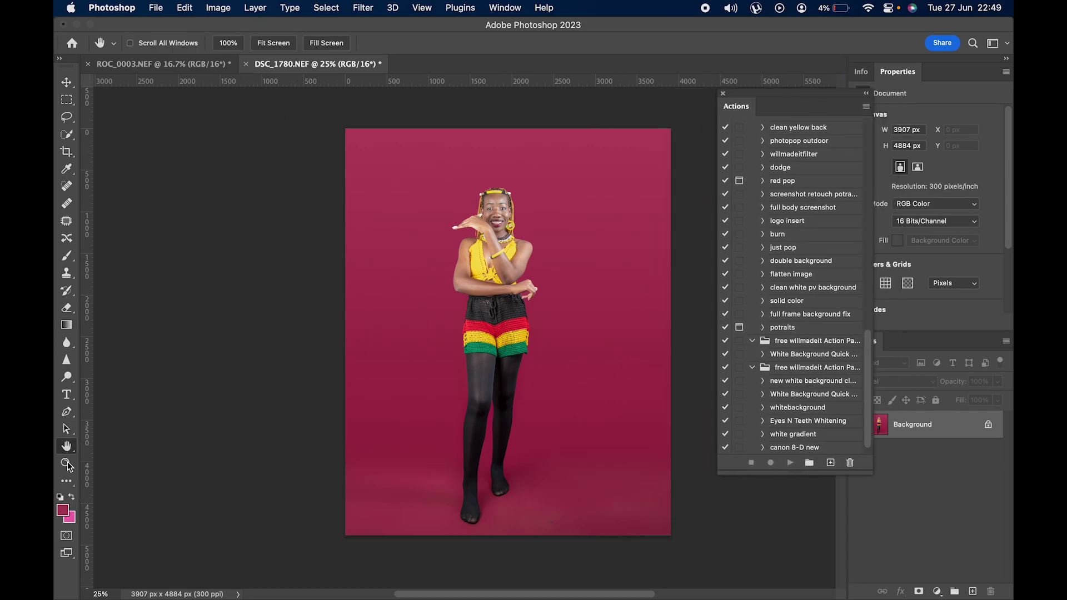
pyautogui.click(66, 463)
pyautogui.moveTo(443, 187); pyautogui.dragTo(579, 268)
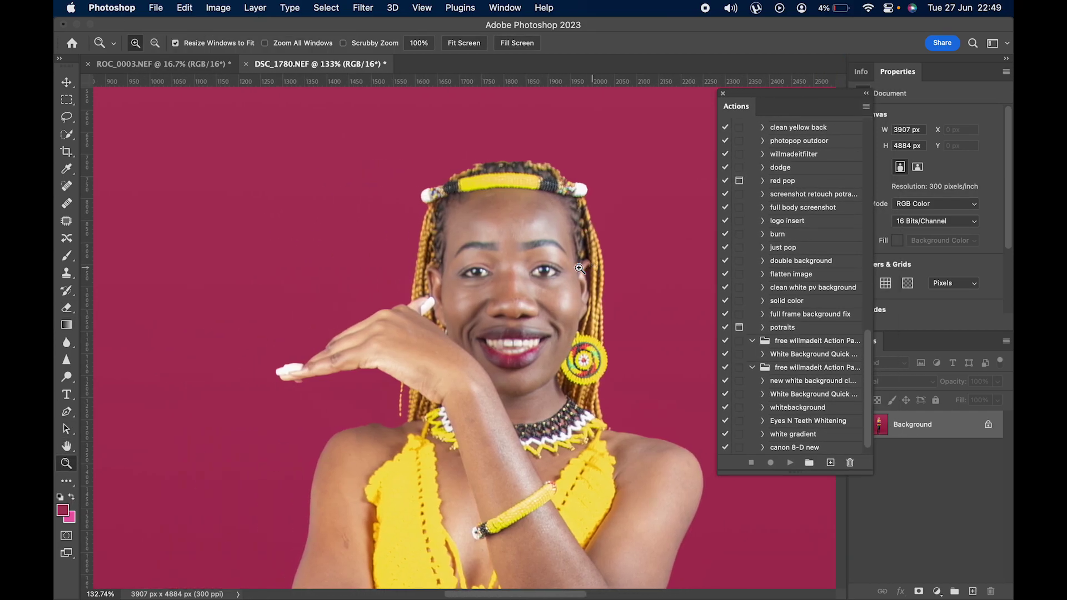
pyautogui.scroll(-10, 579, 261)
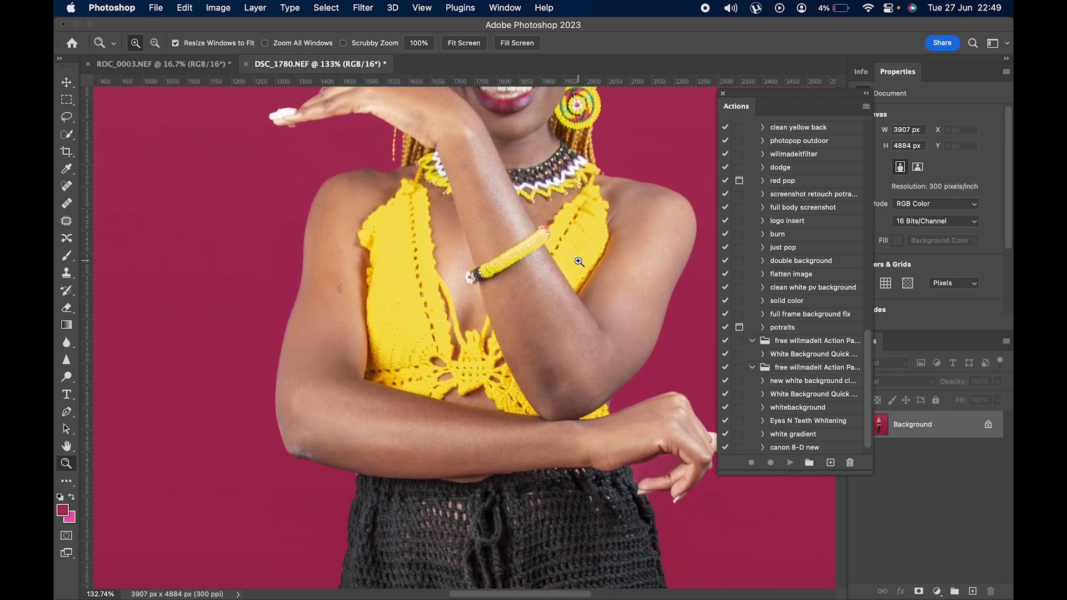
pyautogui.scroll(5, 400, 196)
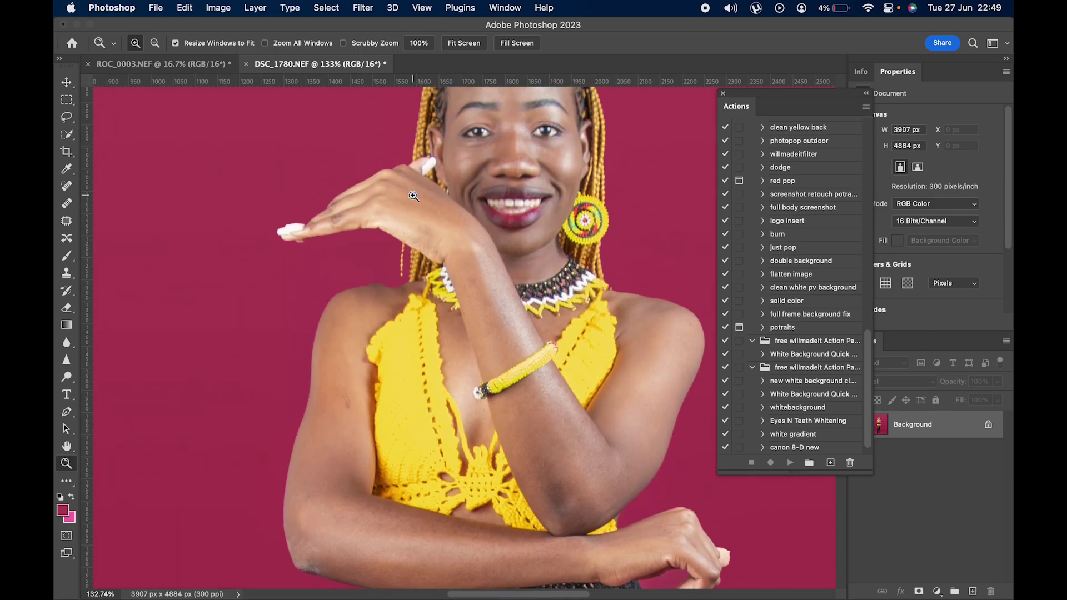
pyautogui.scroll(-15, 413, 196)
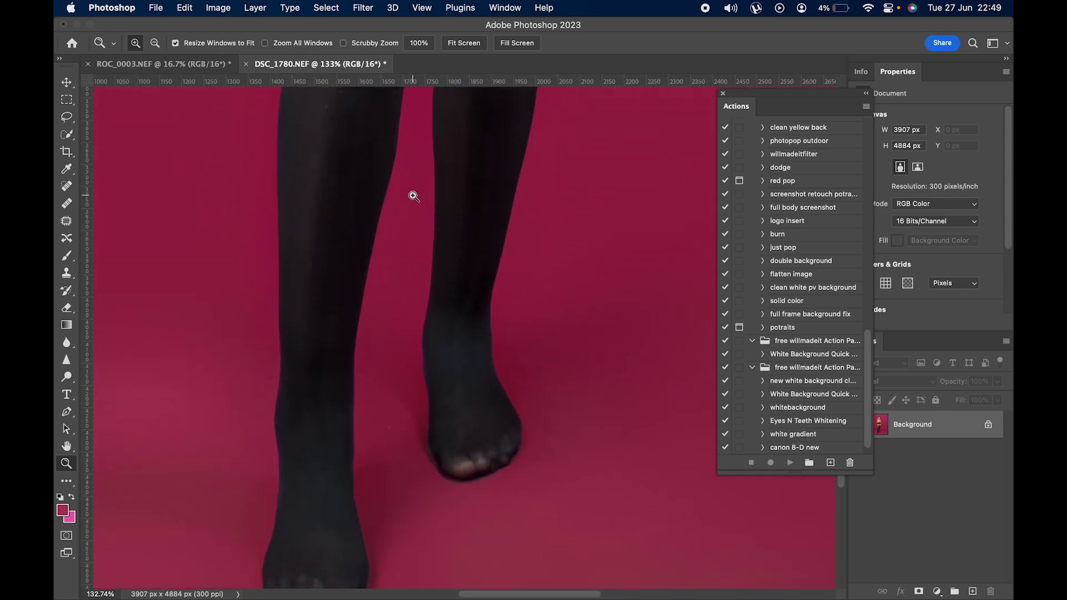
pyautogui.press('super+minus')
pyautogui.press('super+minus')
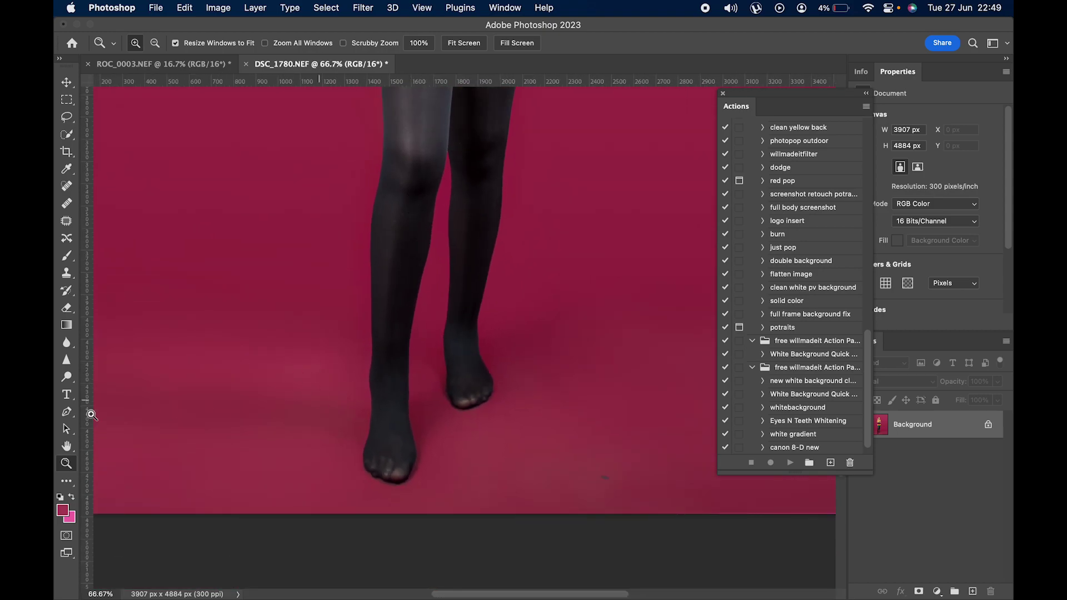
pyautogui.press('super+minus')
pyautogui.press('super+minus')
pyautogui.press('super+minus')
pyautogui.press('super+minus')
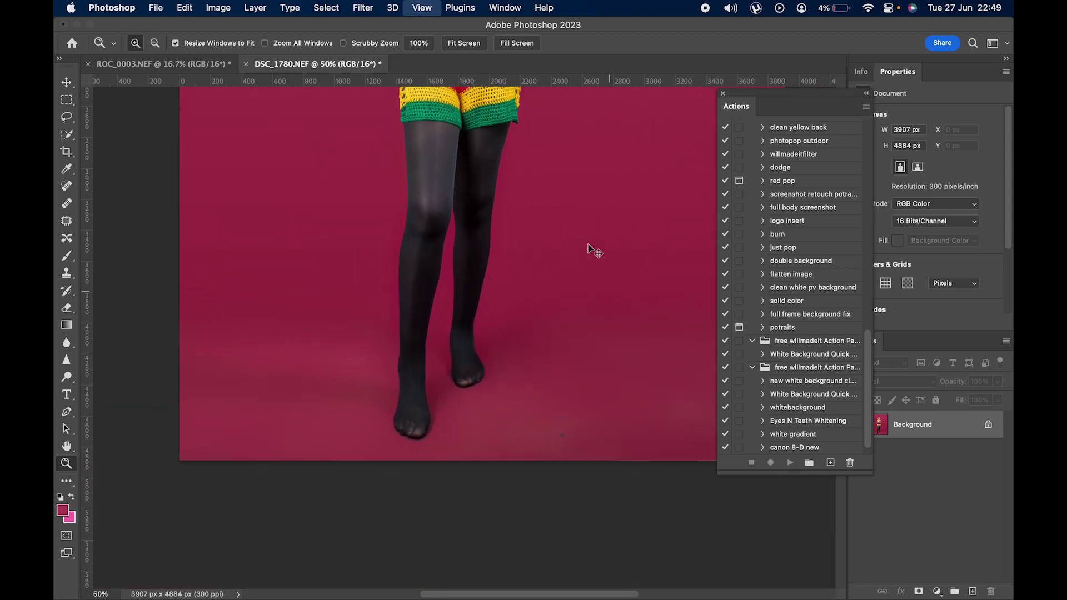
pyautogui.press('super+plus')
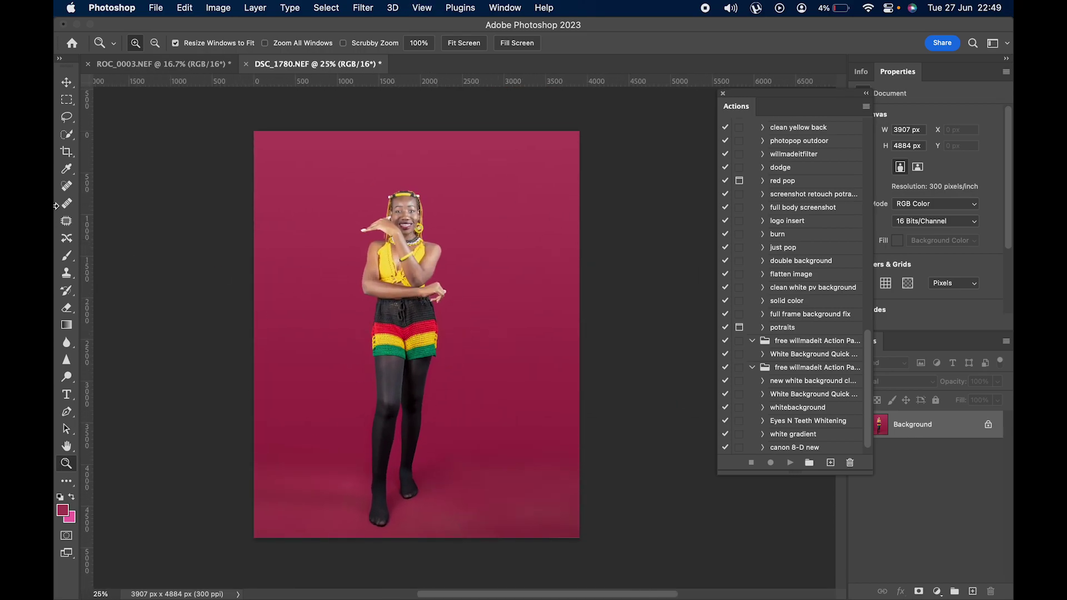
# Draw an elliptical selection around the woman, nearly as wide as the canvas and reaching the floor, and invert it to the outer backdrop
pyautogui.click(67, 99)
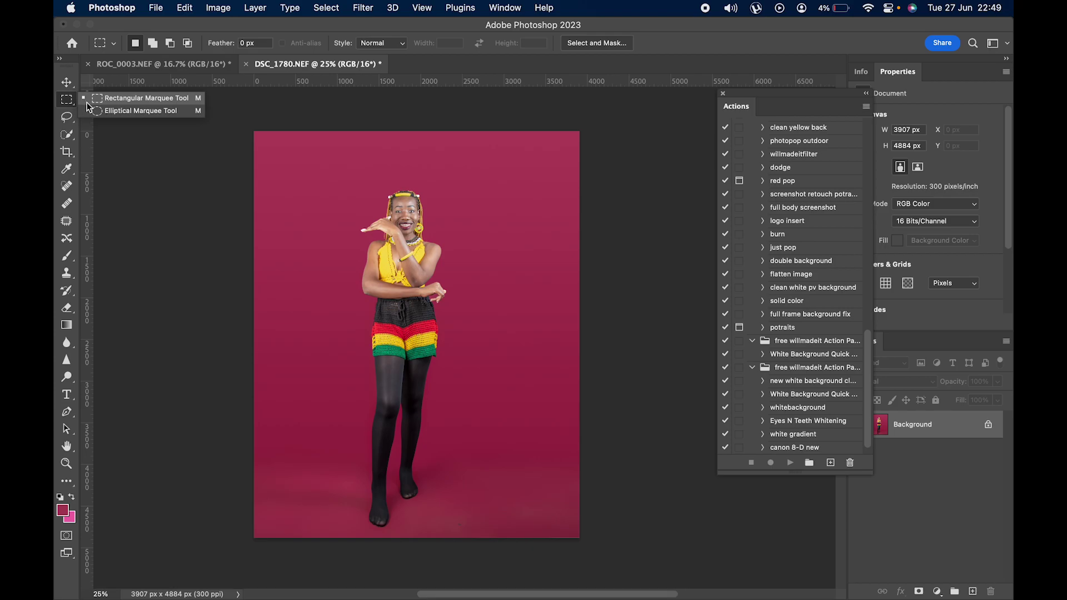
pyautogui.click(97, 112)
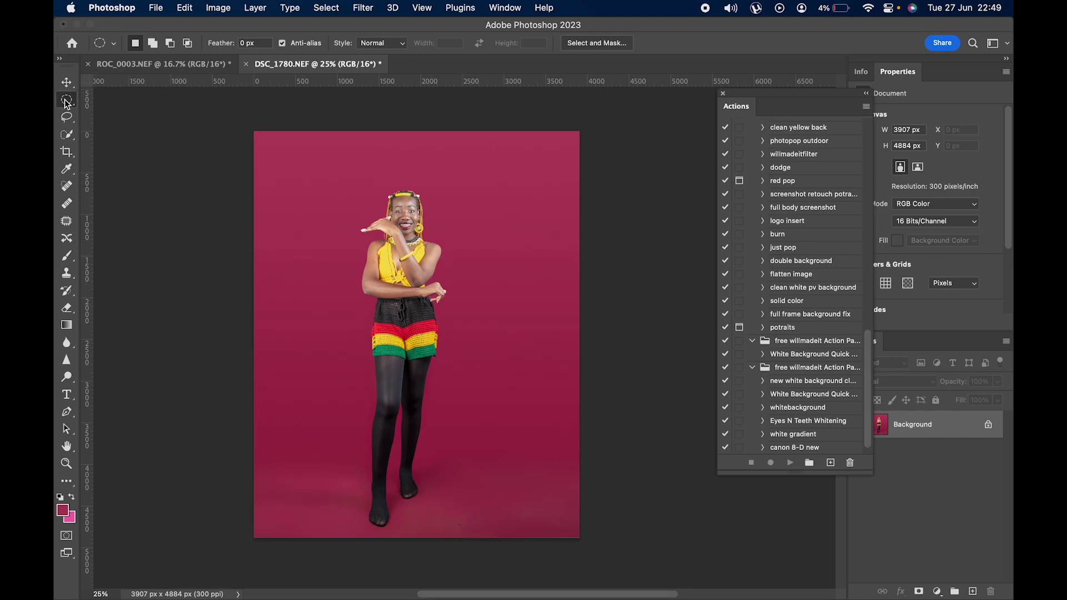
pyautogui.moveTo(260, 163); pyautogui.dragTo(576, 536)
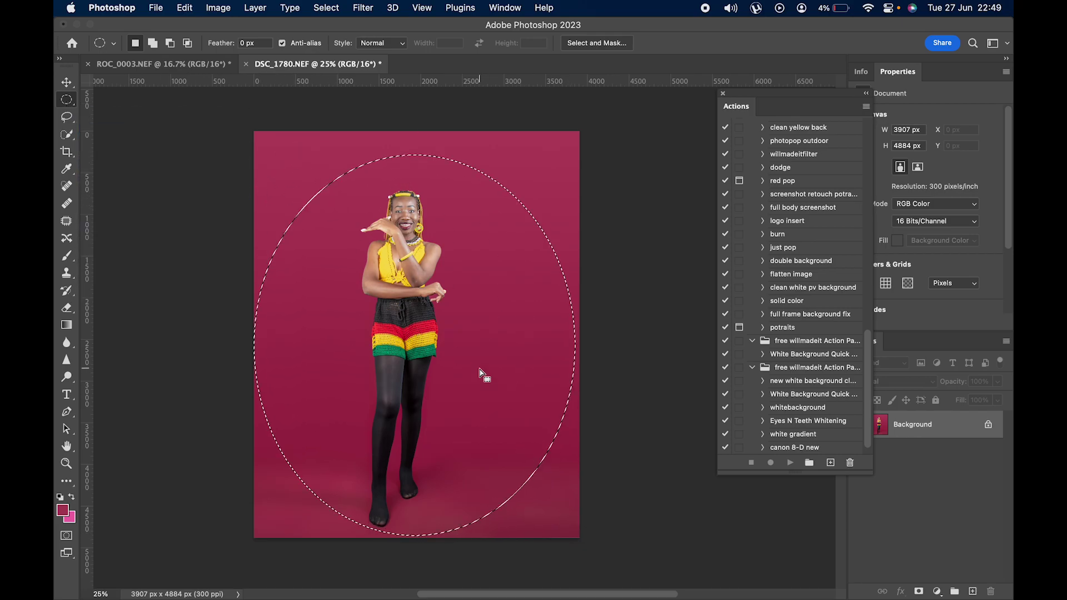
pyautogui.rightClick(479, 369)
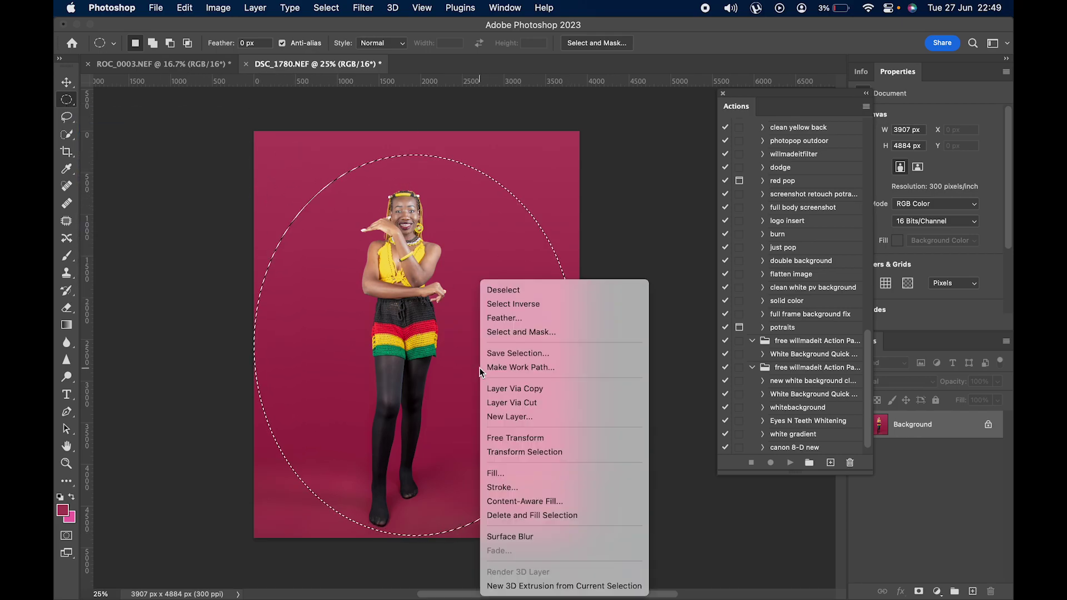
pyautogui.rightClick(399, 361)
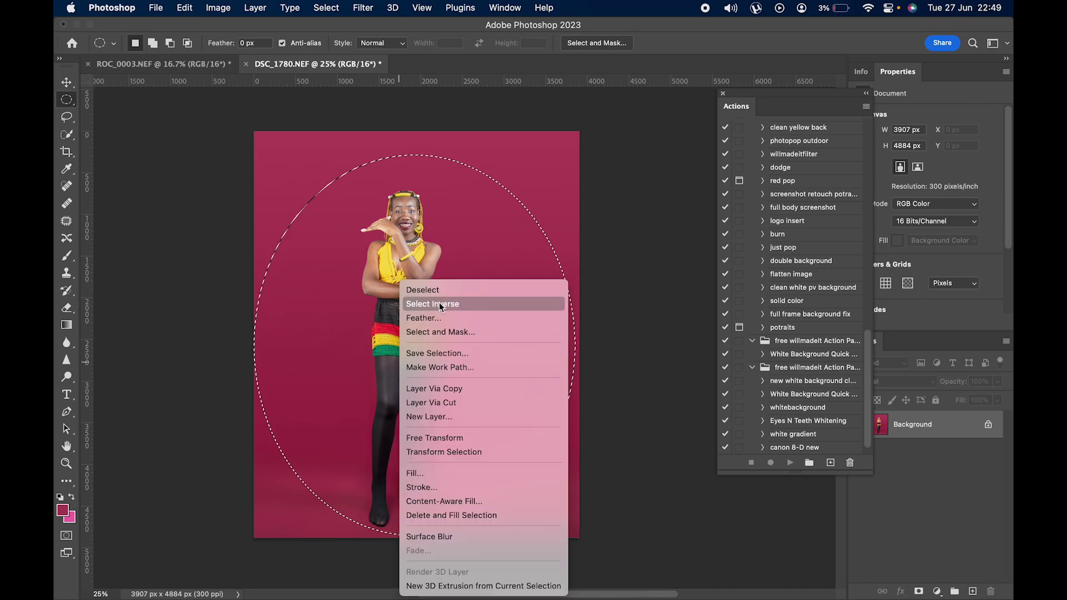
pyautogui.click(439, 306)
# Add a Curves adjustment layer for the area outside the ellipse and darken it by bending the RGB curve to input 172, output 113
pyautogui.click(937, 591)
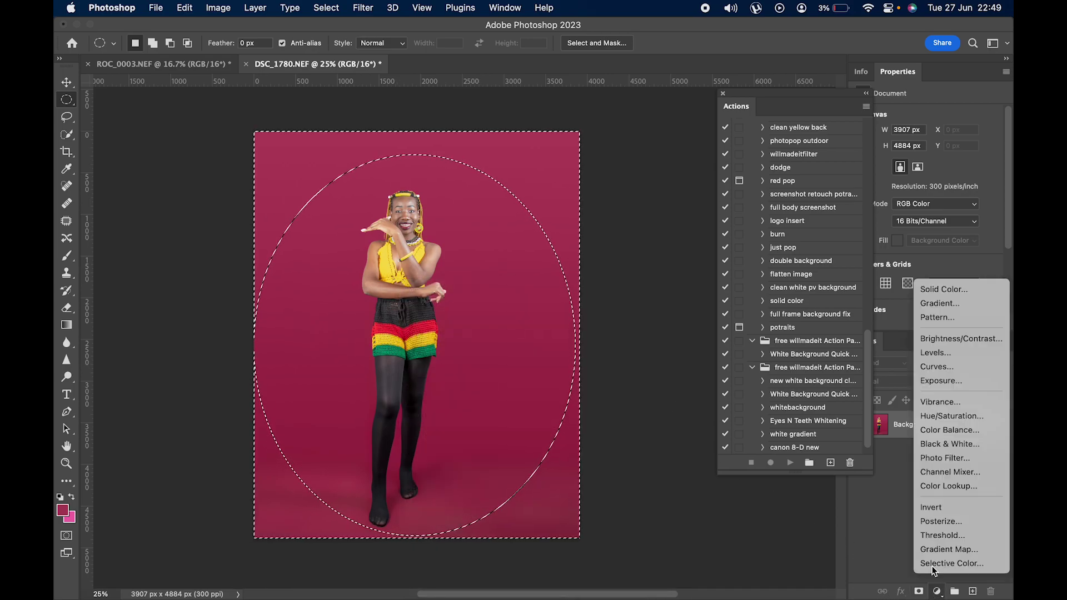
pyautogui.click(940, 367)
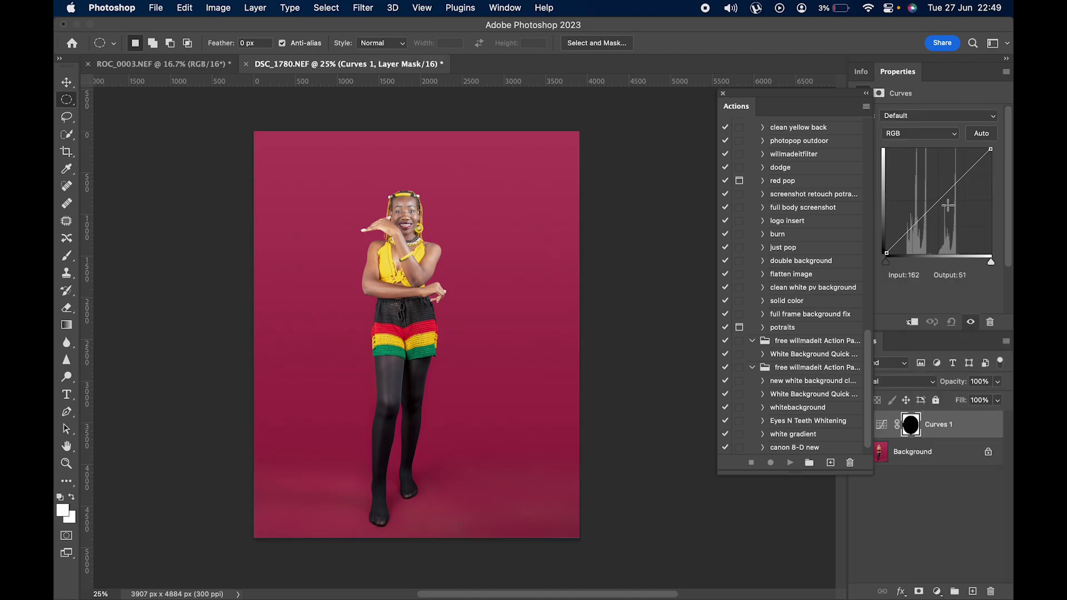
pyautogui.moveTo(942, 195)
pyautogui.mouseDown()
pyautogui.moveTo(946, 183)
pyautogui.moveTo(956, 207)
pyautogui.mouseUp()
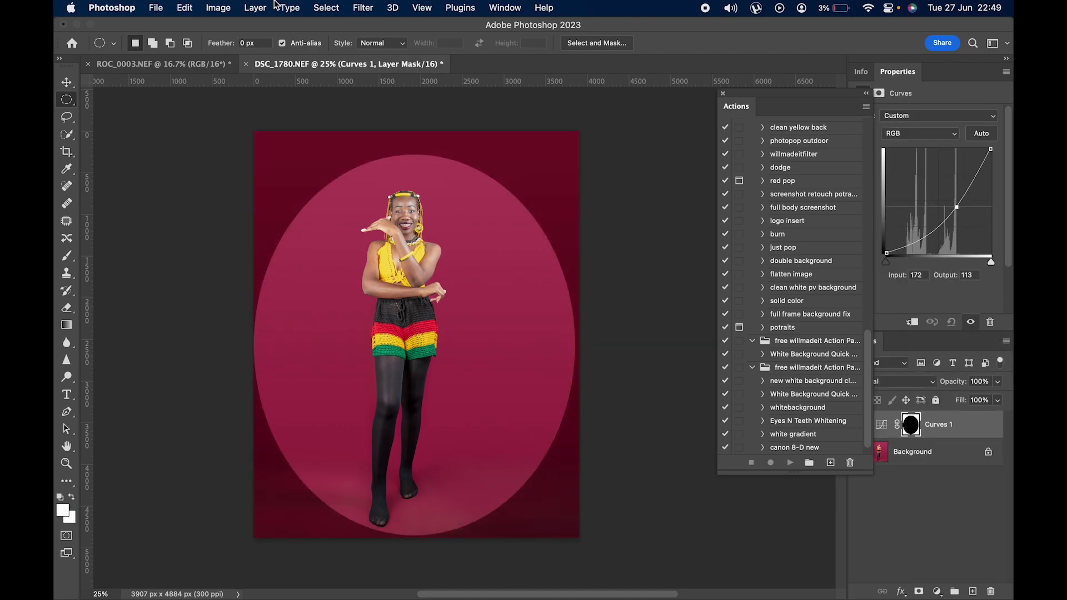
# Soften the Curves layer mask into a smooth vignette with a Gaussian Blur of 741.3 pixels, and move the Actions panel clear of the Properties and Layers panels
pyautogui.click(362, 9)
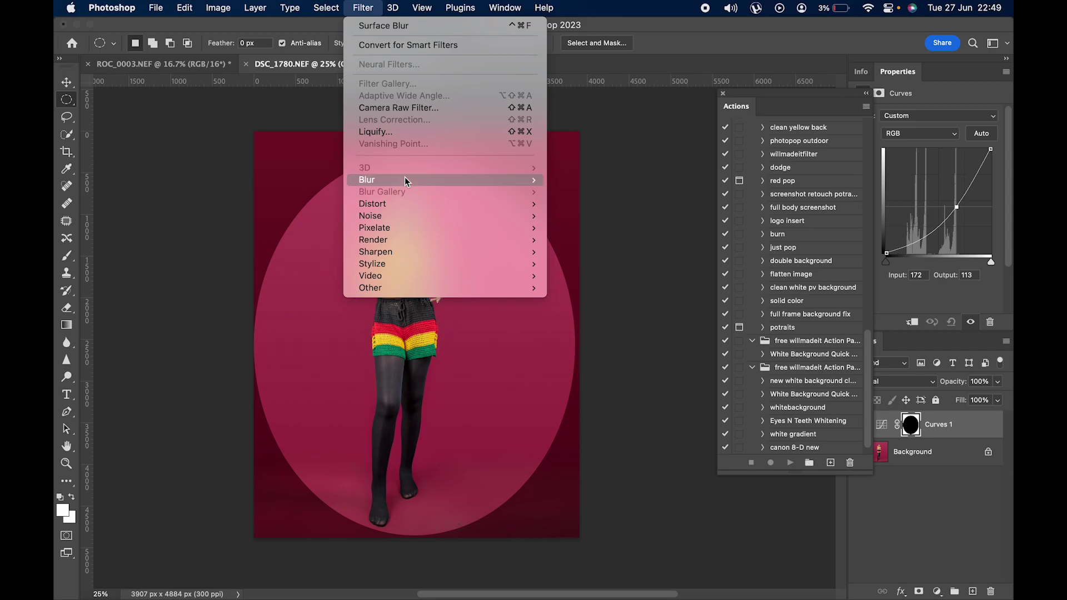
pyautogui.moveTo(405, 179)
pyautogui.click(603, 232)
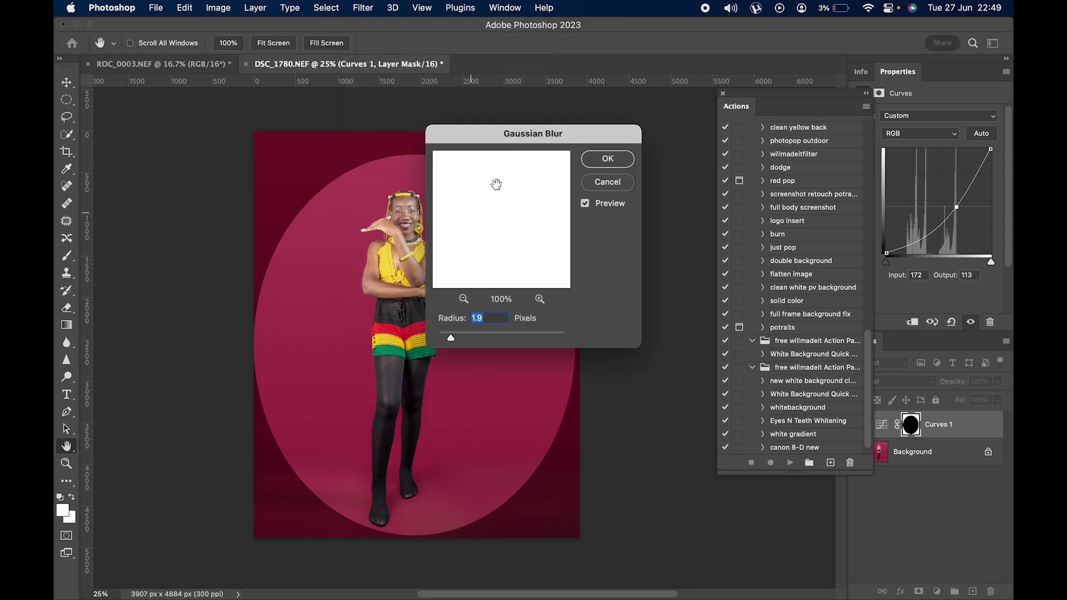
pyautogui.moveTo(514, 134); pyautogui.dragTo(708, 128)
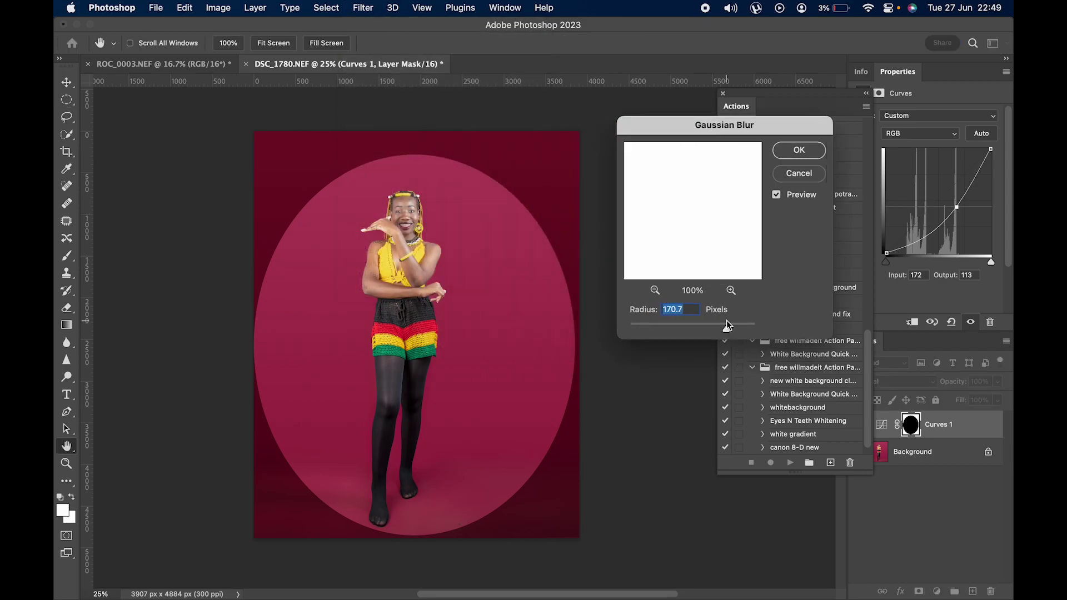
pyautogui.moveTo(726, 322); pyautogui.dragTo(748, 327)
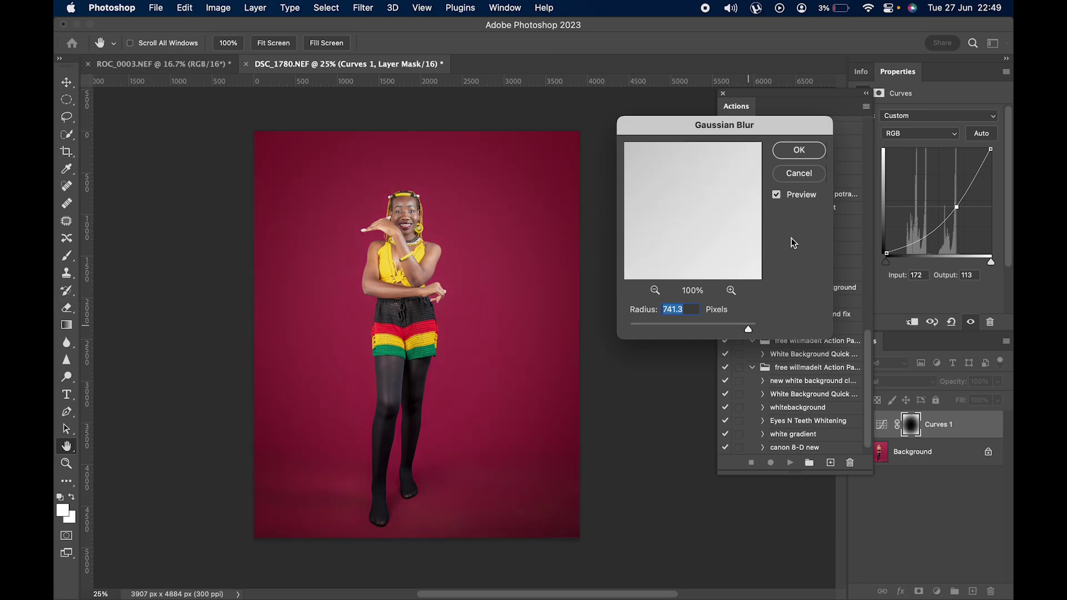
pyautogui.click(796, 150)
pyautogui.moveTo(807, 101); pyautogui.dragTo(742, 91)
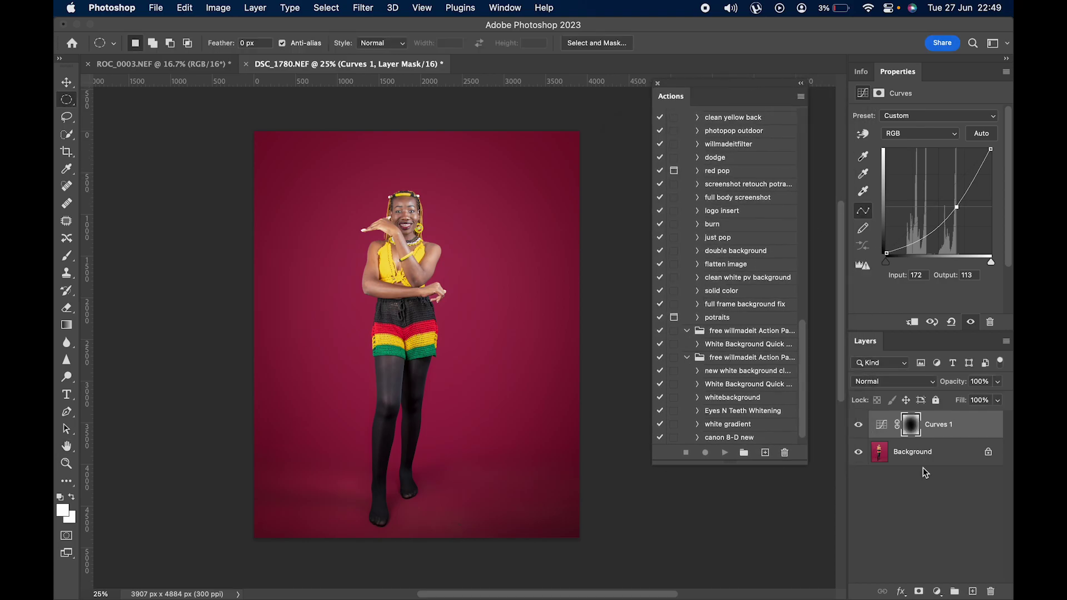
# Compare the crimson portrait with and without the Curves vignette by toggling the adjustment layer's visibility
pyautogui.click(862, 424)
pyautogui.click(860, 424)
pyautogui.click(860, 424)
pyautogui.click(861, 423)
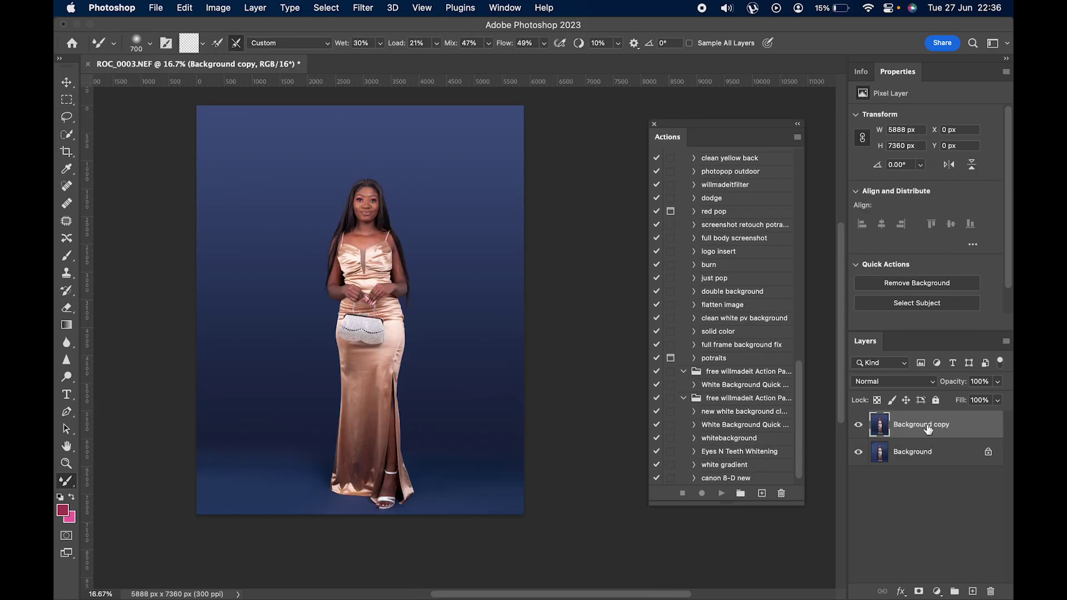
# Delete the Background copy layer from the blue portrait and select the woman with Select Subject, with the Quick Selection tool active
pyautogui.moveTo(928, 428); pyautogui.dragTo(992, 589)
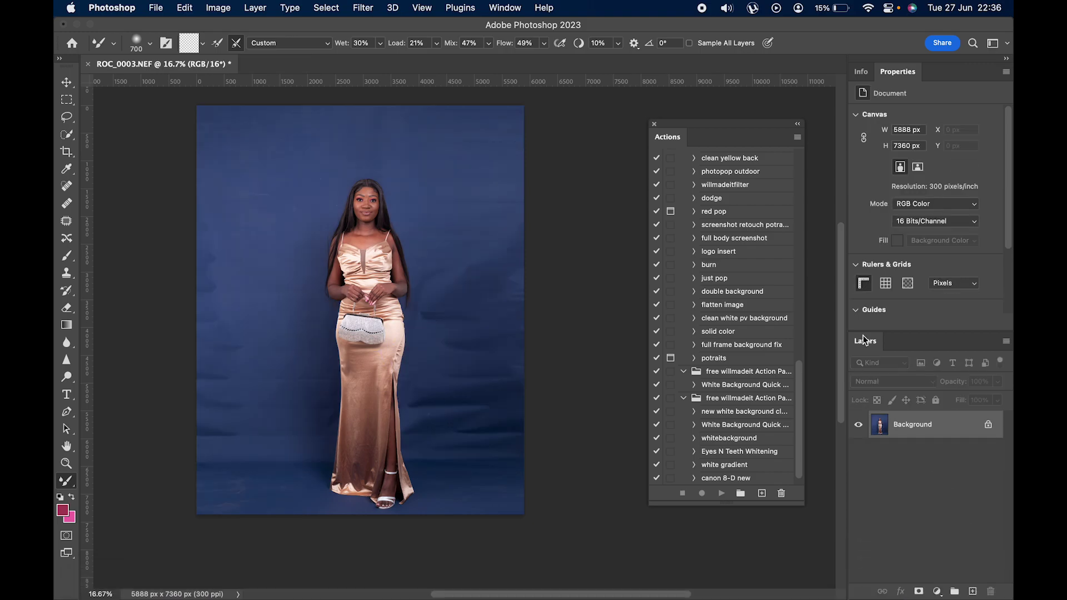
pyautogui.click(356, 9)
pyautogui.moveTo(326, 8)
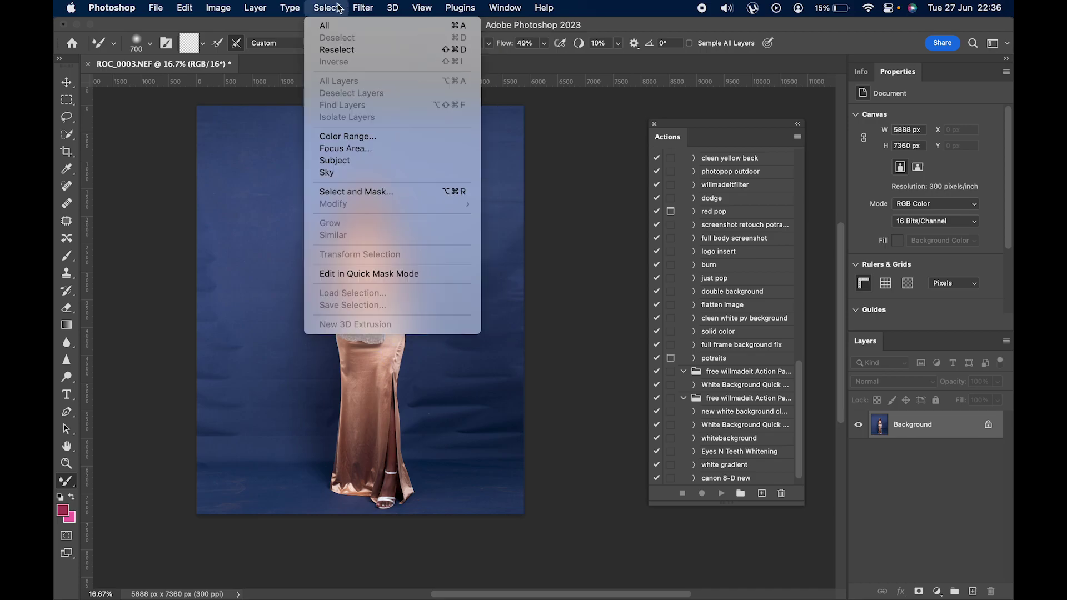
pyautogui.click(347, 162)
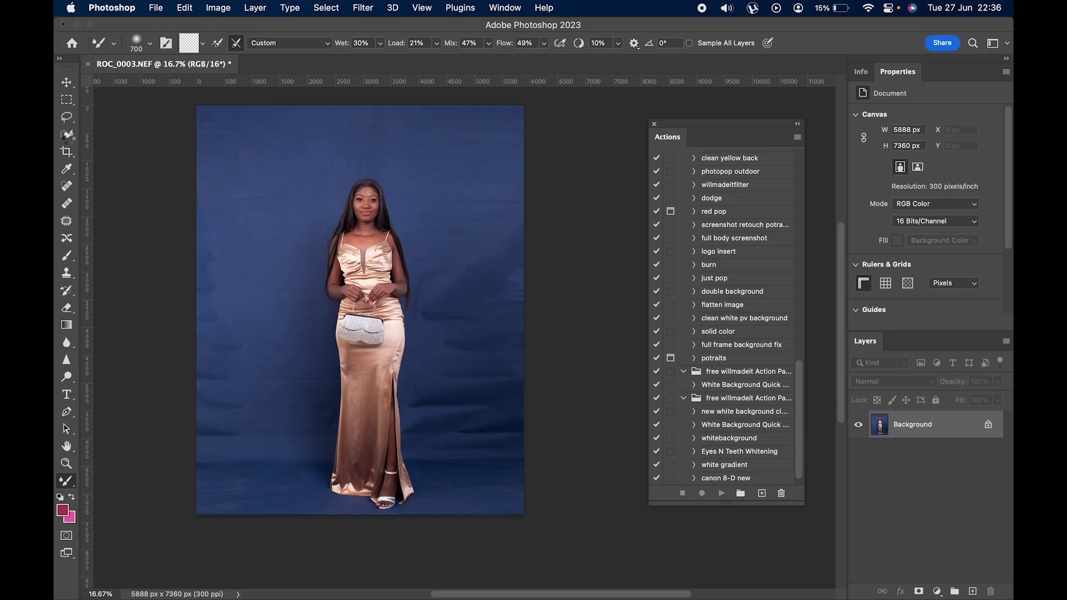
pyautogui.press('w')
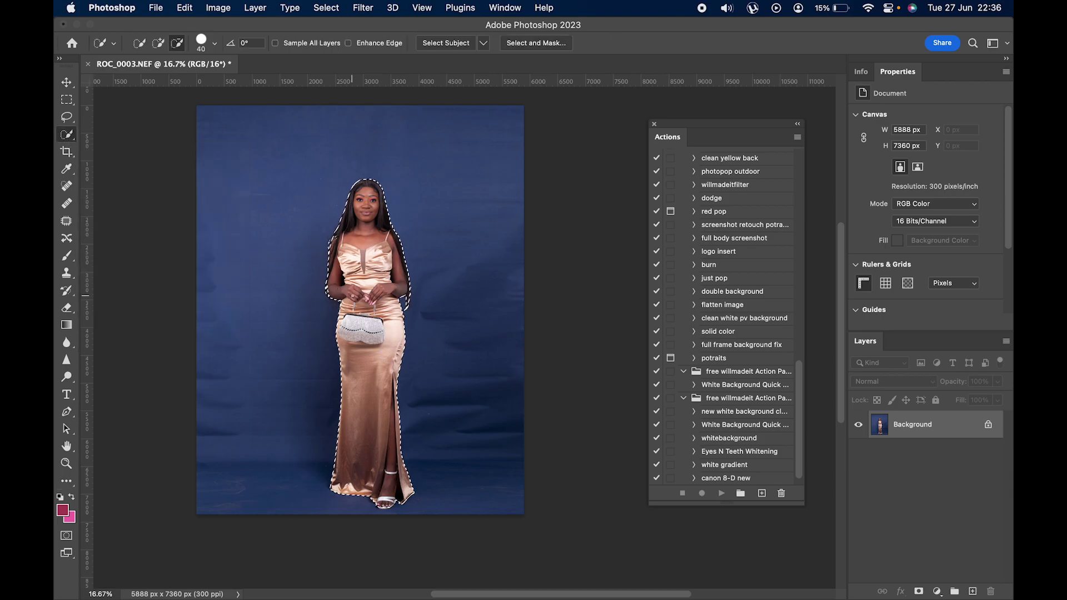
# Invert the selection to the blue backdrop and duplicate the Background layer
pyautogui.rightClick(348, 278)
pyautogui.click(389, 306)
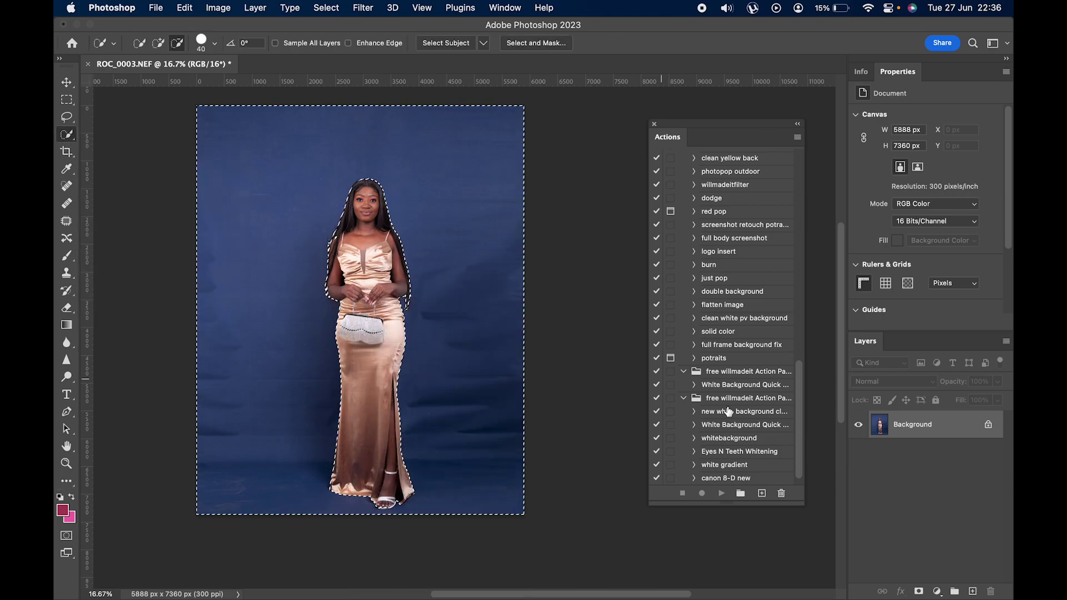
pyautogui.moveTo(942, 436); pyautogui.dragTo(972, 591)
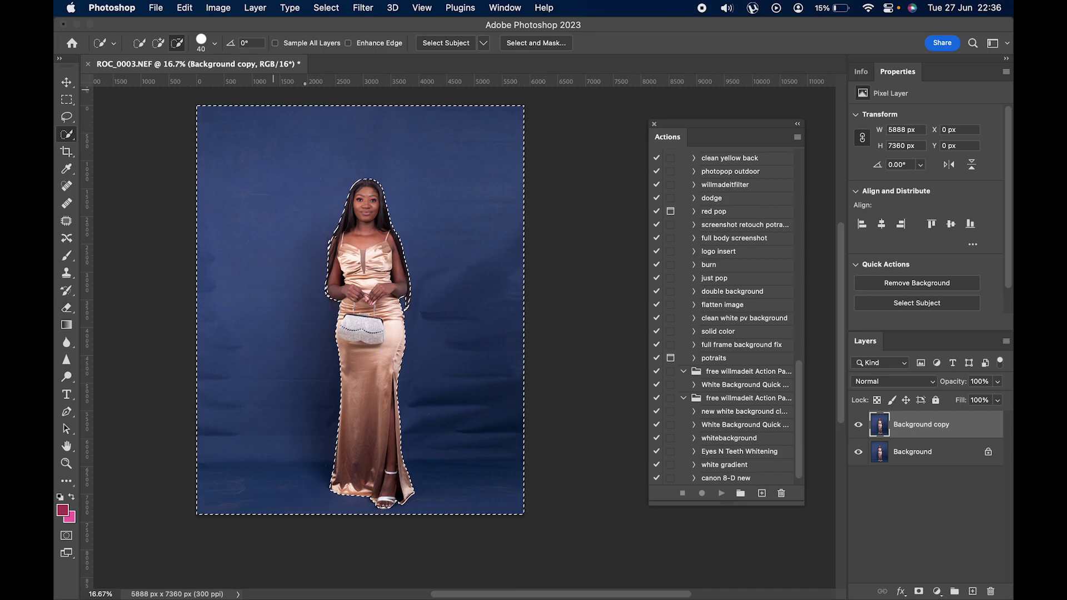
# Apply a 500 px Tilt-Shift blur to the selected blue backdrop, centring the sharp zone just below the canvas
pyautogui.click(363, 8)
pyautogui.moveTo(409, 183)
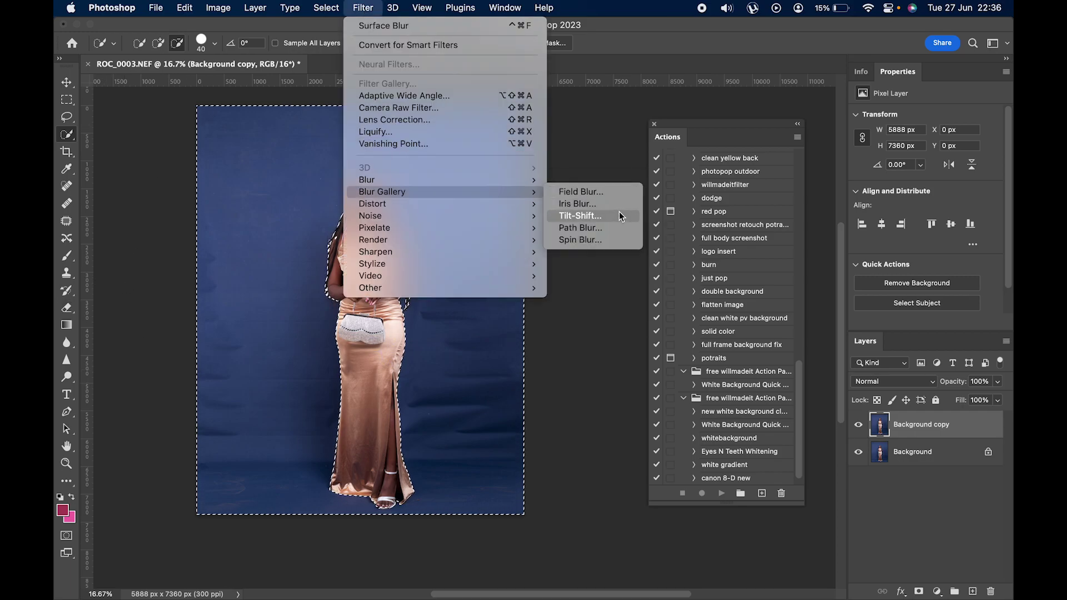
pyautogui.click(580, 216)
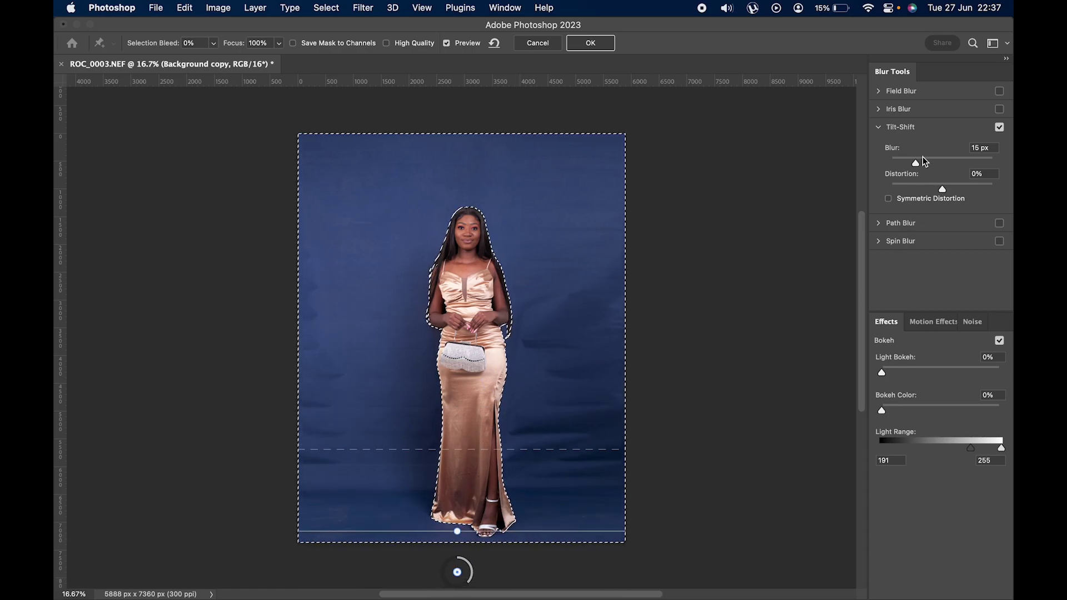
pyautogui.moveTo(945, 163); pyautogui.dragTo(1007, 164)
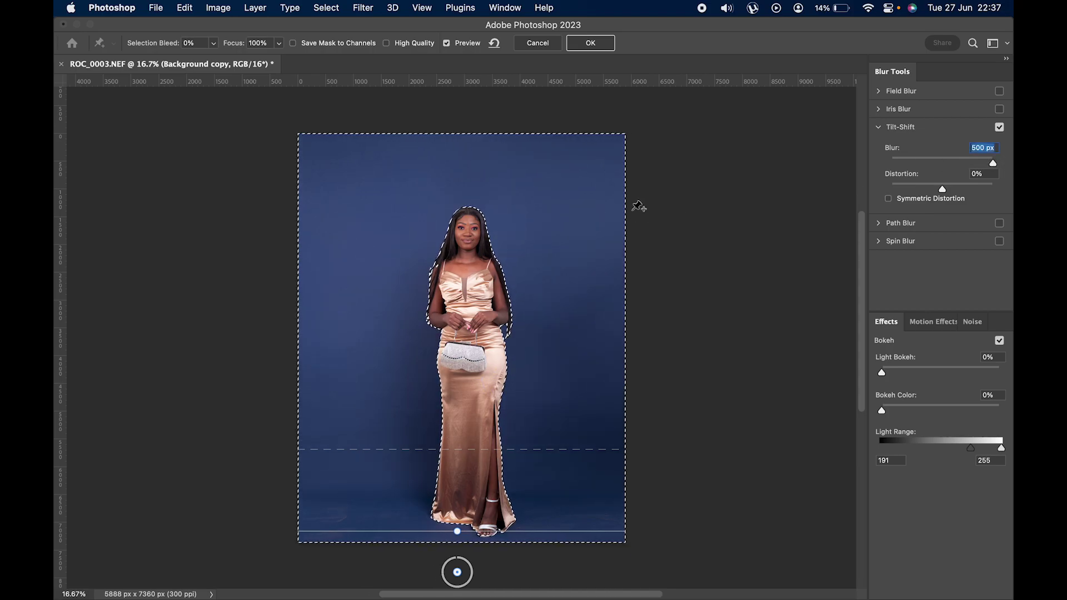
pyautogui.scroll(-3, 634, 217)
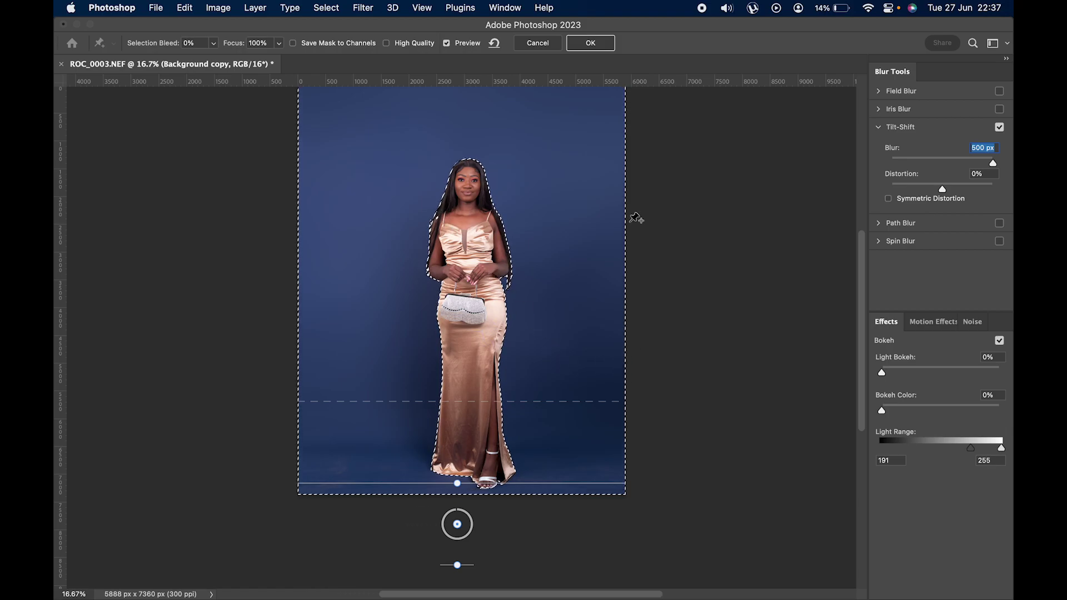
pyautogui.scroll(-5, 567, 485)
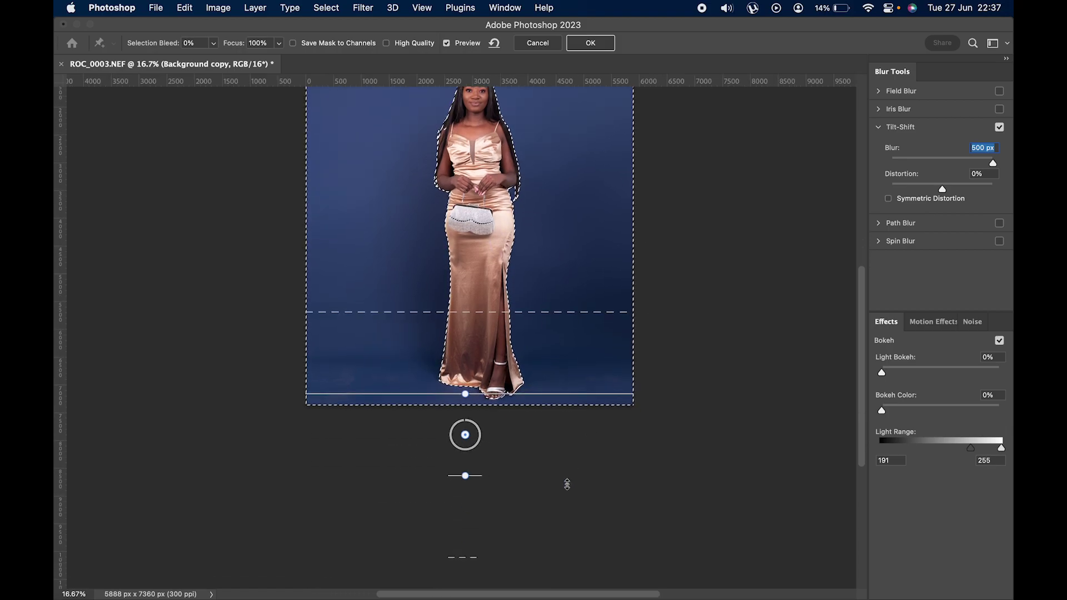
pyautogui.moveTo(465, 435)
pyautogui.mouseDown()
pyautogui.moveTo(464, 479)
pyautogui.moveTo(467, 412)
pyautogui.moveTo(468, 426)
pyautogui.mouseUp()
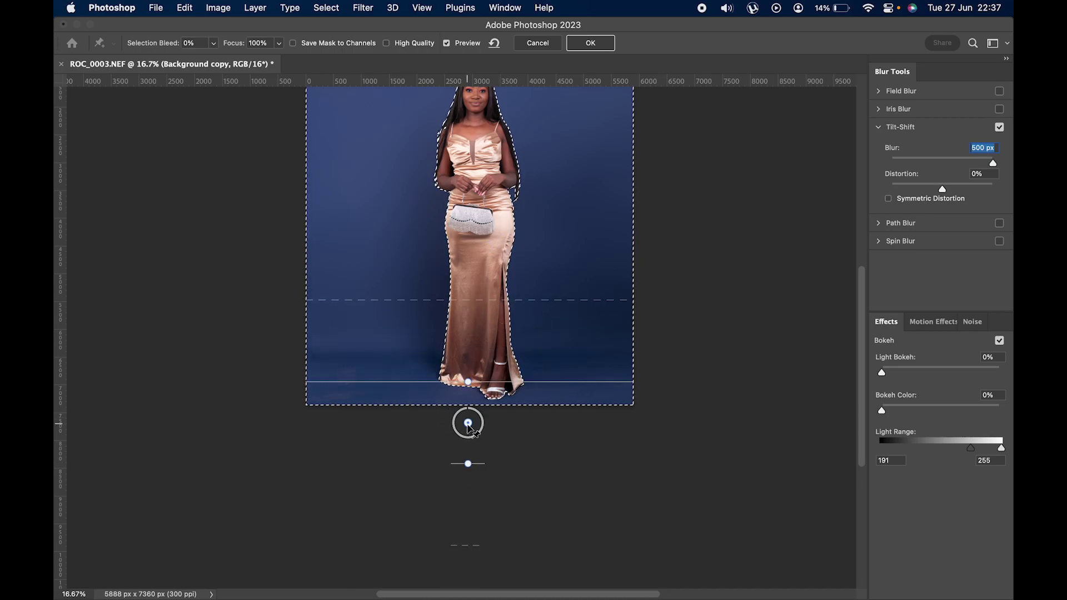
pyautogui.click(595, 44)
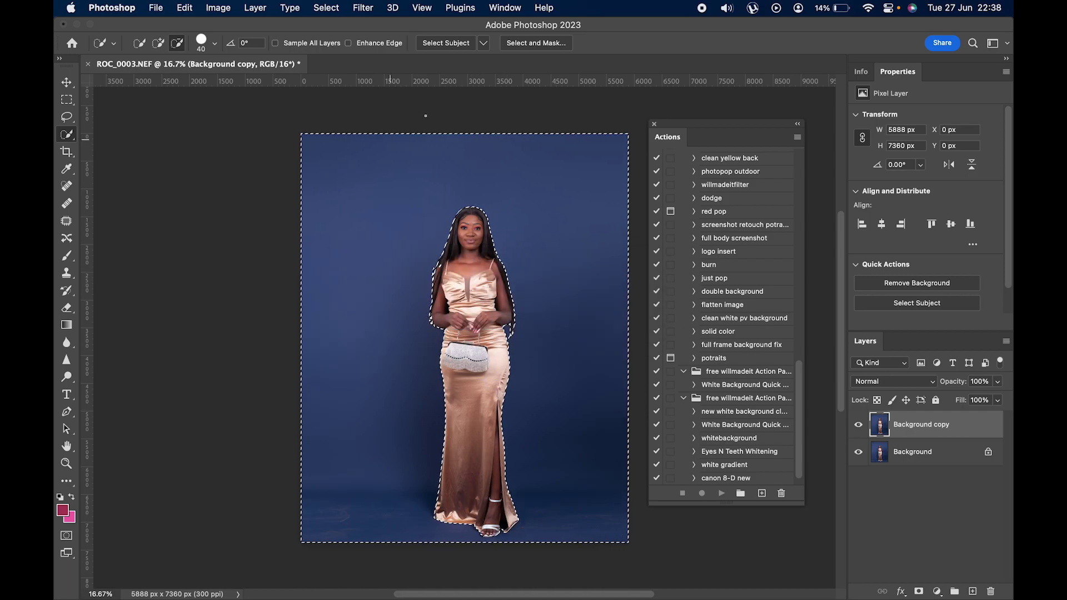
# Apply a Surface Blur with a 100-pixel radius and a threshold of 15 levels to the selected blue backdrop
pyautogui.click(359, 7)
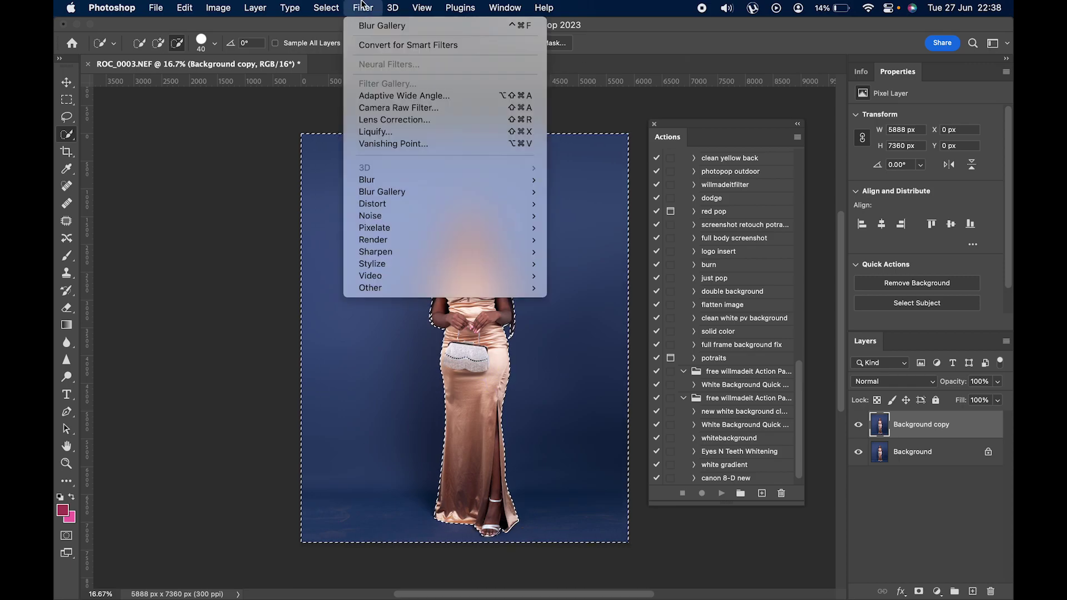
pyautogui.moveTo(436, 183)
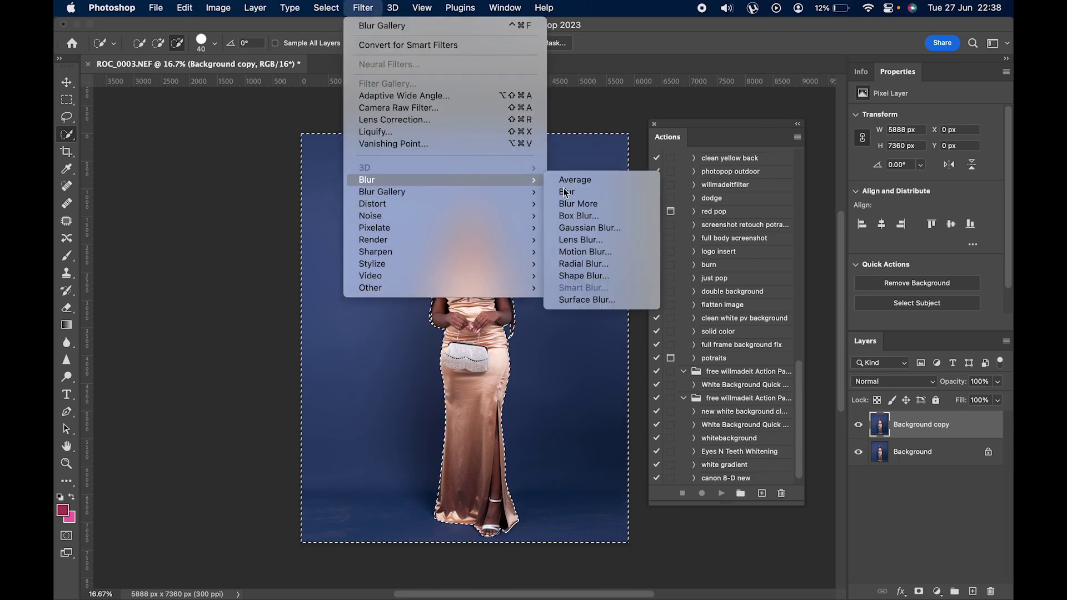
pyautogui.click(591, 296)
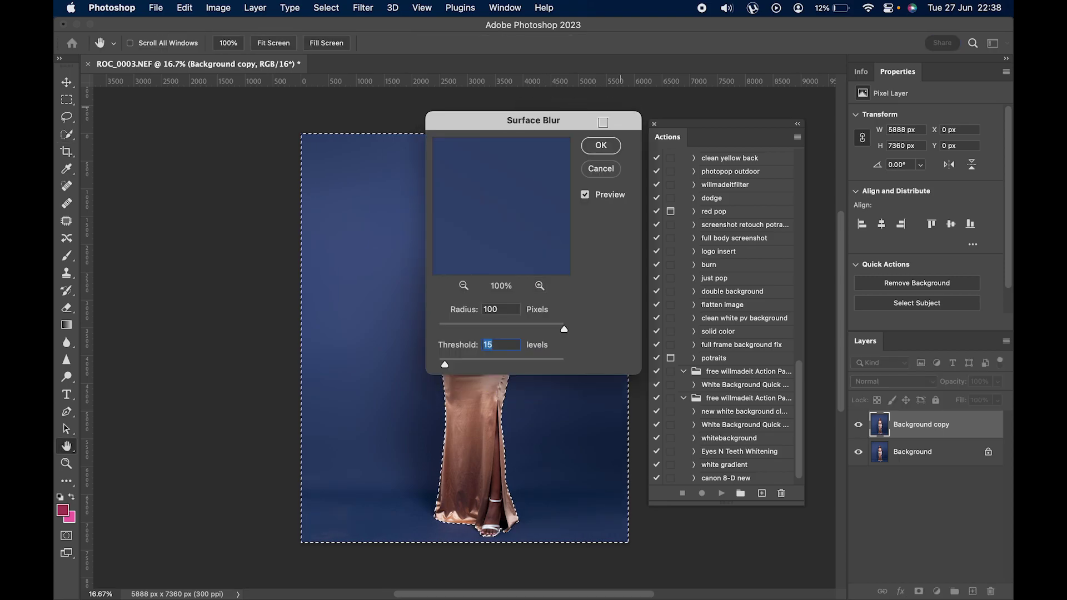
pyautogui.click(595, 147)
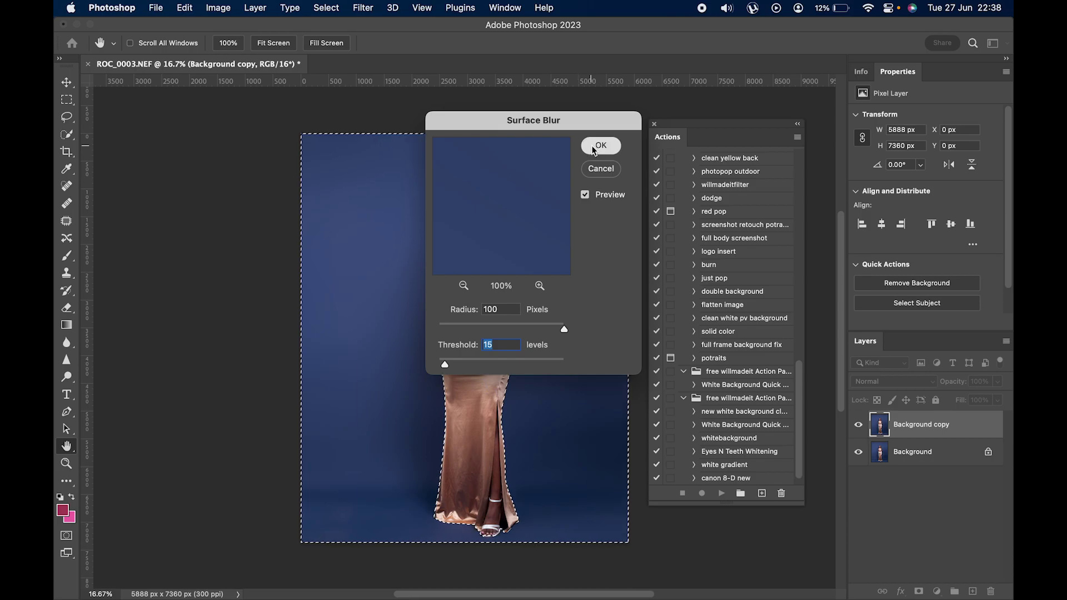
pyautogui.moveTo(640, 125); pyautogui.dragTo(737, 141)
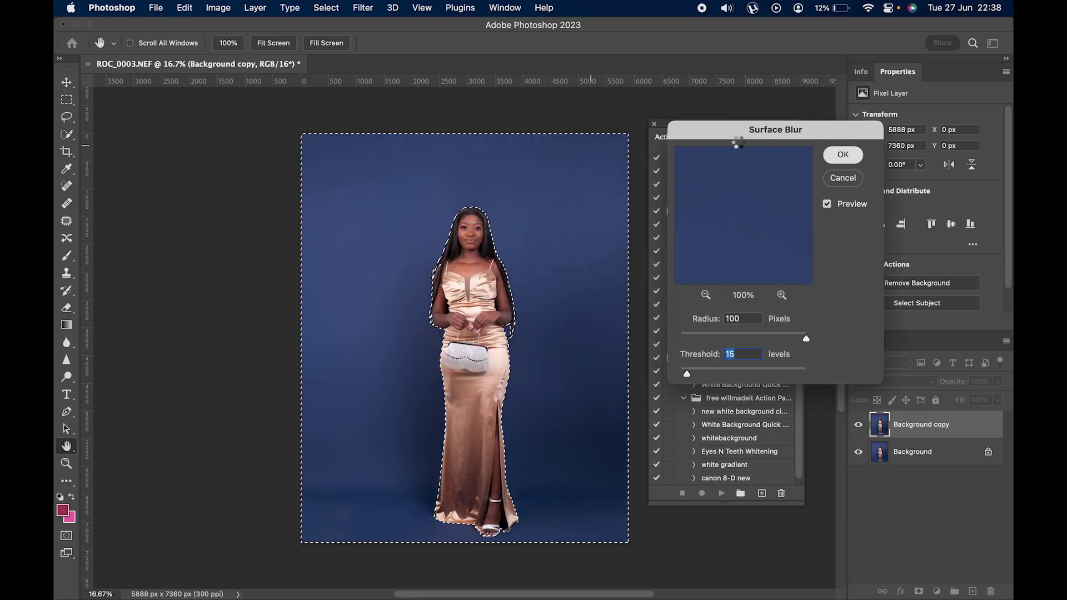
pyautogui.press('Return')
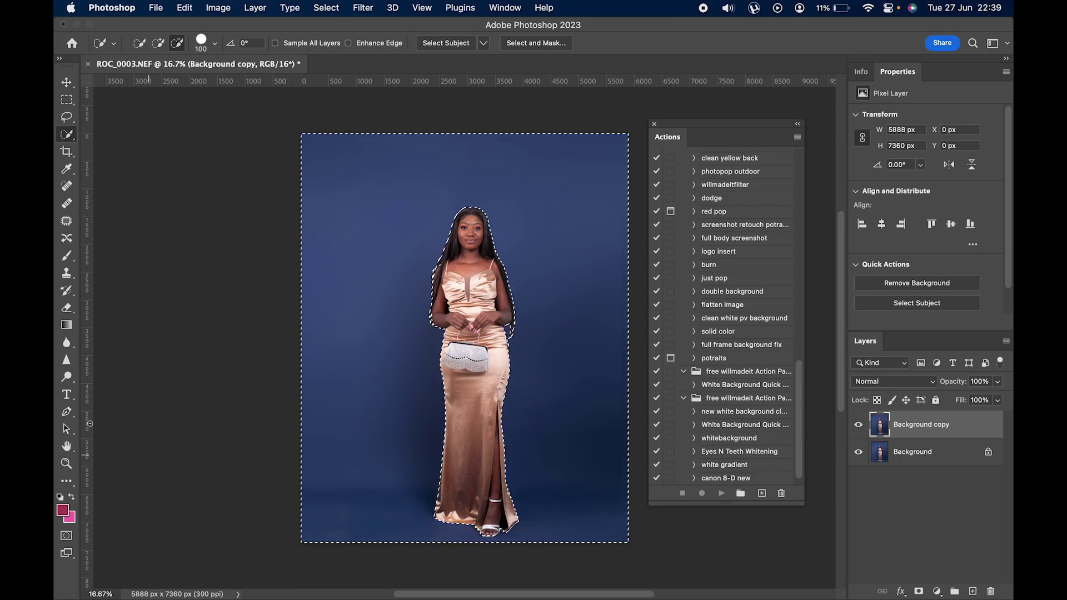
# Activate the Mixer Brush with its 700-pixel tip over the blue backdrop, and deselect the backdrop
pyautogui.click(67, 481)
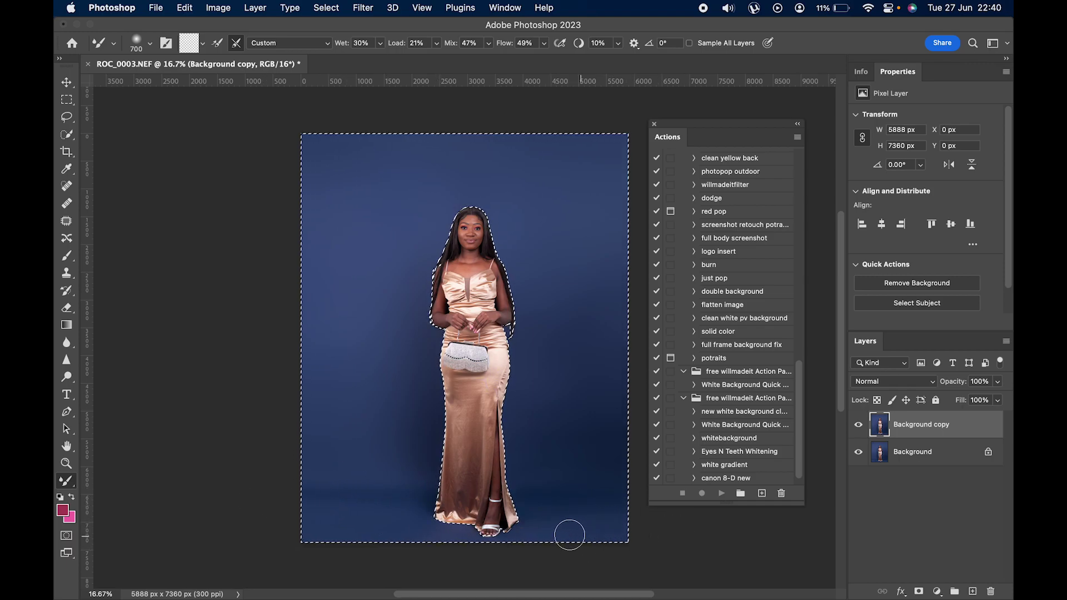
pyautogui.press('super+d')
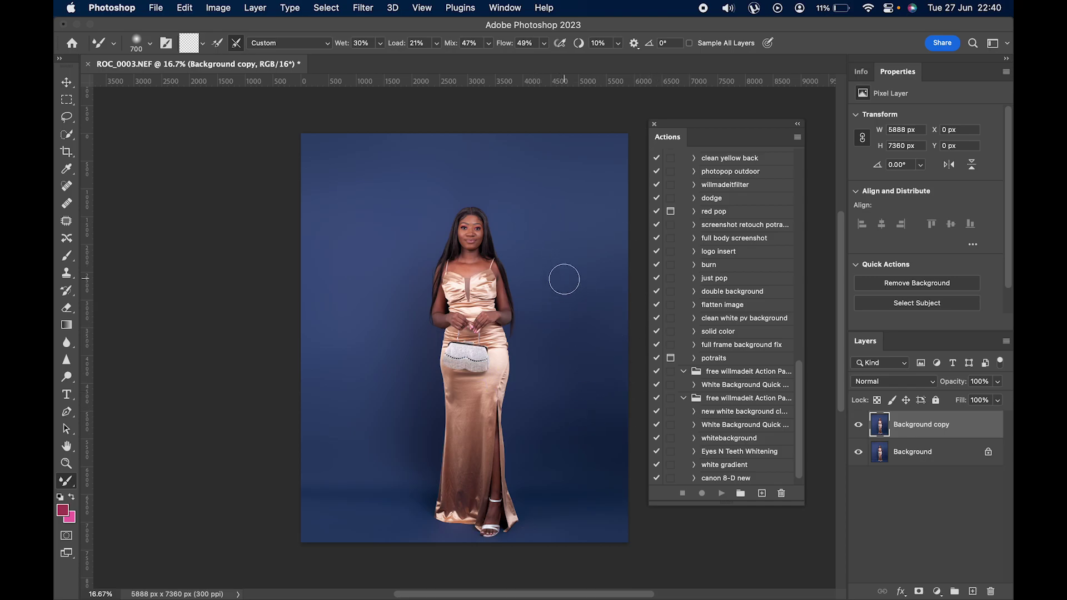
pyautogui.hscroll(5, 564, 279)
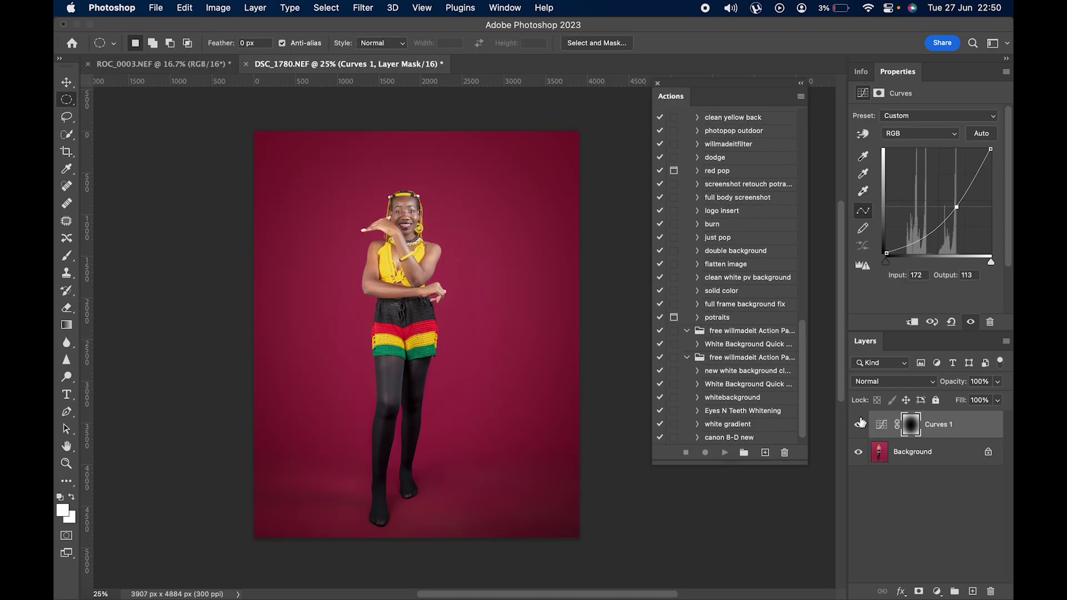